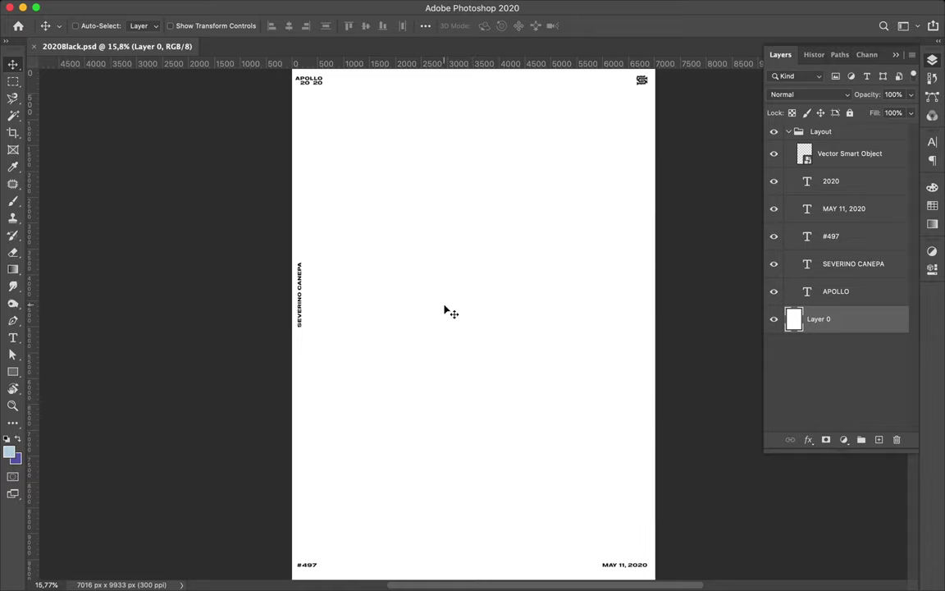
Enlarge the APOLLO title with Free Transform.
{"action": "key", "text": "ctrl+t"}
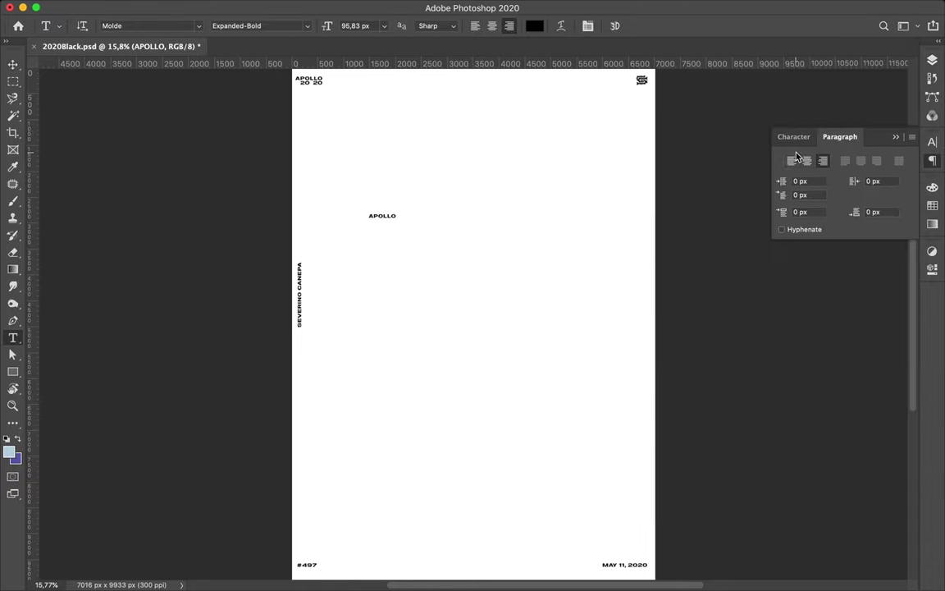
{"action": "key", "text": "v"}
{"action": "key", "text": "ctrl+t"}
{"action": "left_click_drag", "start_coordinate": [408, 187], "coordinate": [514, 221]}
{"action": "key", "text": "Return"}
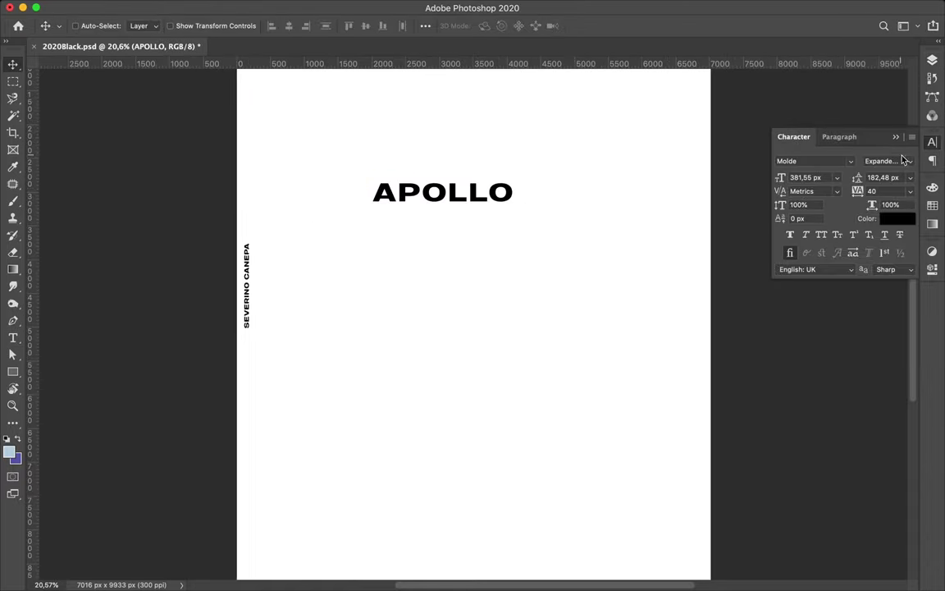
Set the APOLLO title's font to Blop77 Regular.
{"action": "left_click", "coordinate": [851, 161]}
{"action": "scroll", "coordinate": [804, 369], "scroll_direction": "down", "scroll_amount": 5}
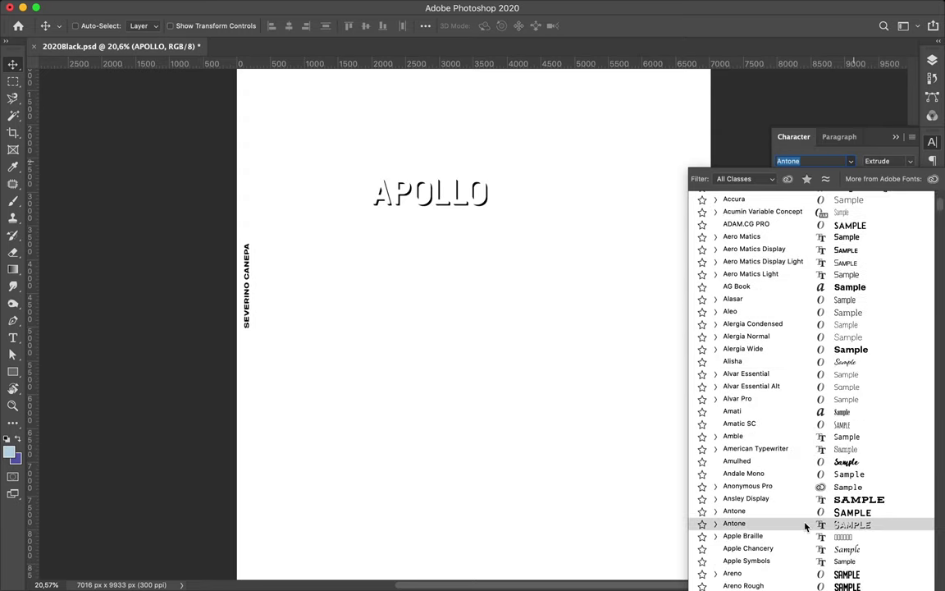
{"action": "scroll", "coordinate": [801, 490], "scroll_direction": "down", "scroll_amount": 2}
{"action": "scroll", "coordinate": [801, 490], "scroll_direction": "down", "scroll_amount": 5}
{"action": "scroll", "coordinate": [800, 480], "scroll_direction": "down", "scroll_amount": 2}
{"action": "scroll", "coordinate": [796, 463], "scroll_direction": "down", "scroll_amount": 5}
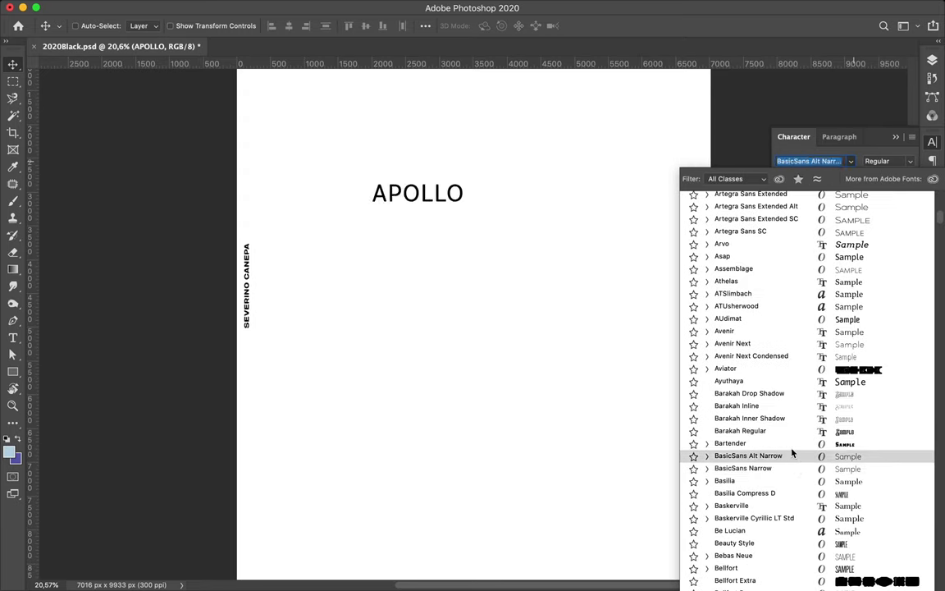
{"action": "scroll", "coordinate": [793, 525], "scroll_direction": "down", "scroll_amount": 5}
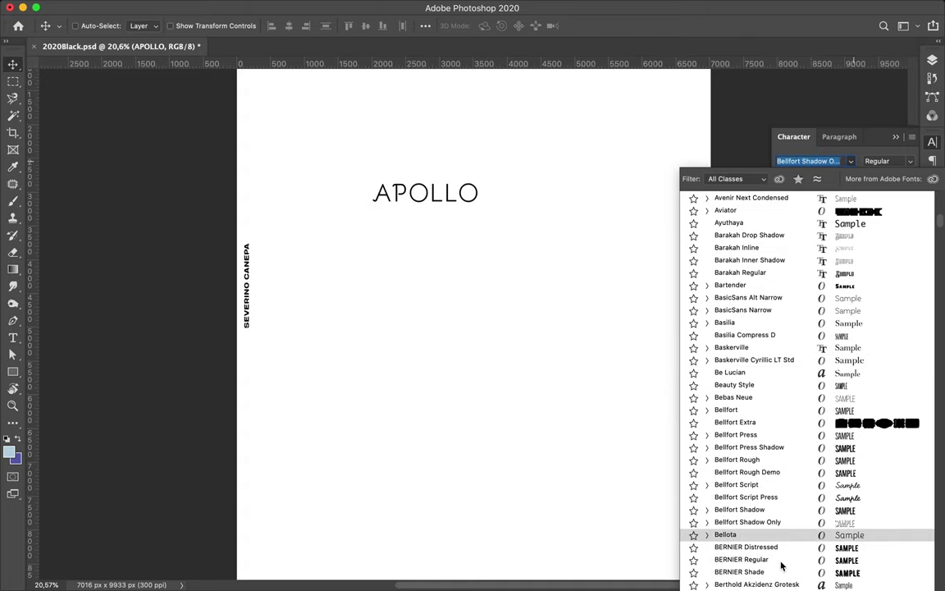
{"action": "scroll", "coordinate": [780, 525], "scroll_direction": "down", "scroll_amount": 3}
{"action": "scroll", "coordinate": [779, 520], "scroll_direction": "down", "scroll_amount": 4}
{"action": "scroll", "coordinate": [783, 459], "scroll_direction": "down", "scroll_amount": 1}
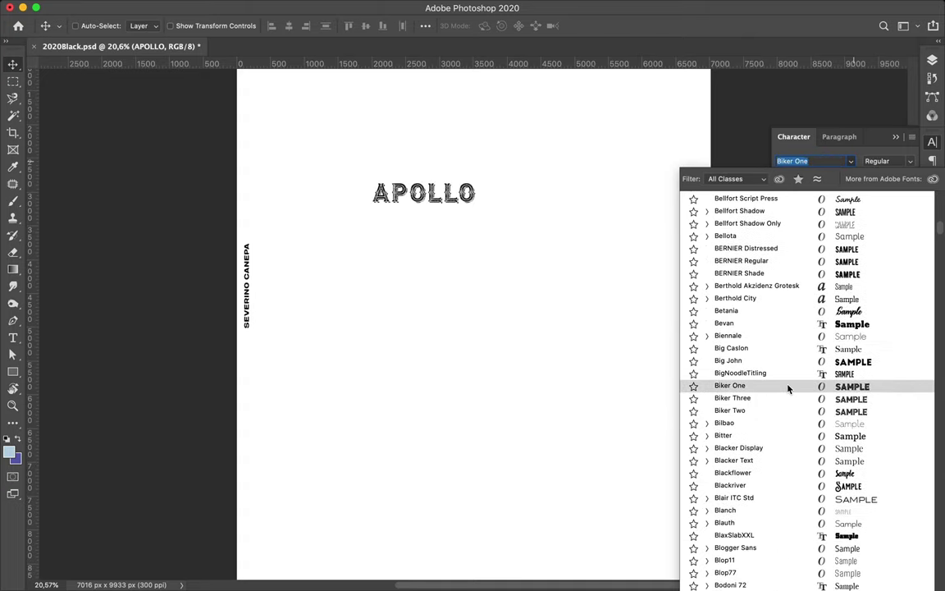
{"action": "scroll", "coordinate": [789, 492], "scroll_direction": "down", "scroll_amount": 3}
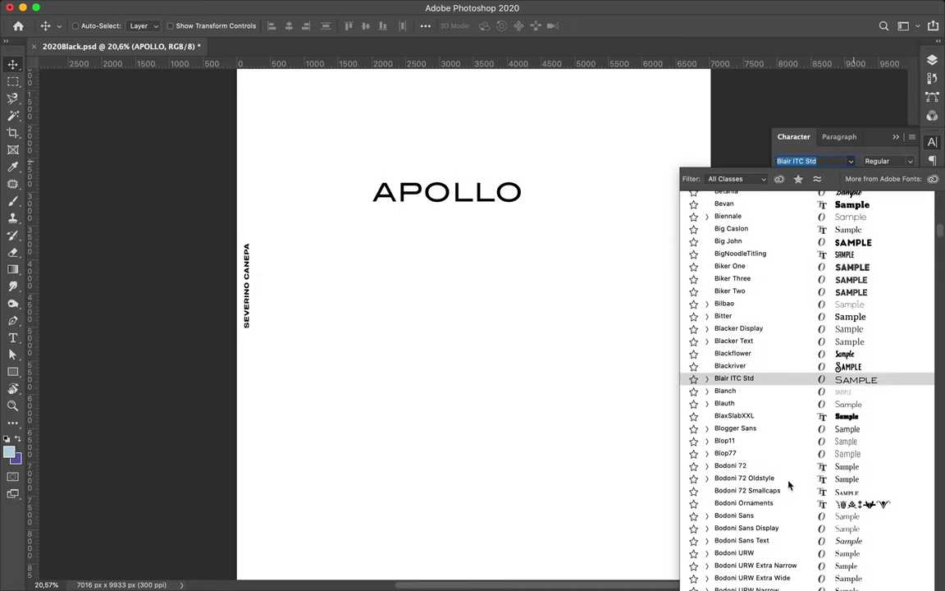
{"action": "left_click", "coordinate": [707, 453]}
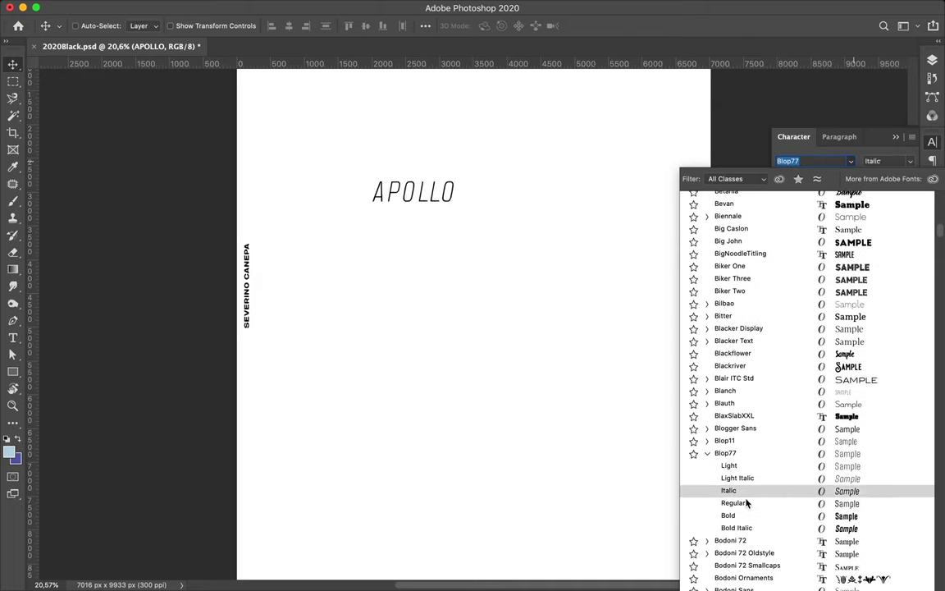
{"action": "left_click", "coordinate": [747, 502]}
Enlarge the title further to 580.91 px and duplicate APOLLO to its left.
{"action": "mouse_move", "coordinate": [454, 201]}
{"action": "left_mouse_down"}
{"action": "mouse_move", "coordinate": [454, 219]}
{"action": "mouse_move", "coordinate": [498, 208]}
{"action": "left_mouse_up"}
{"action": "key", "text": "Return"}
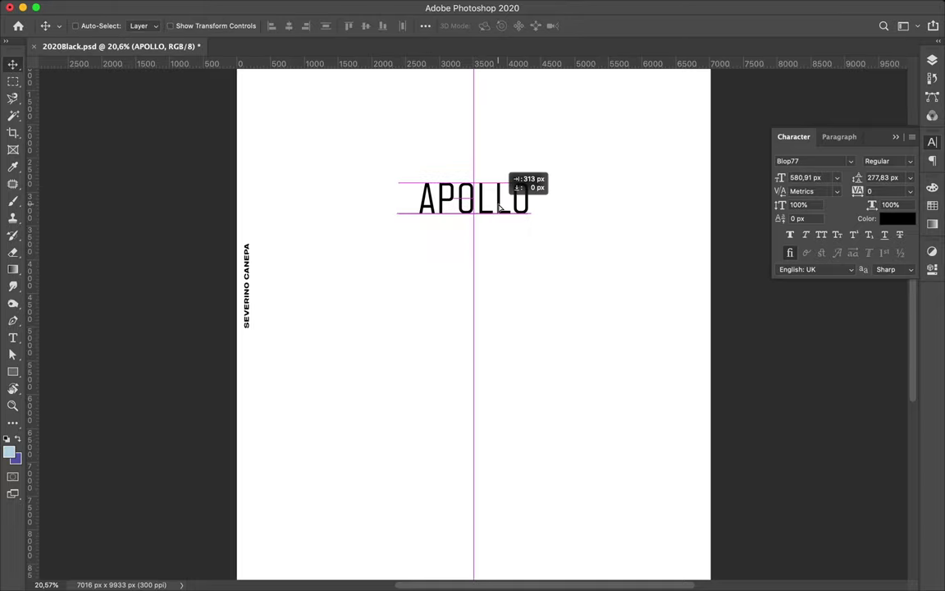
{"action": "scroll", "coordinate": [374, 178], "scroll_direction": "down", "scroll_amount": 1}
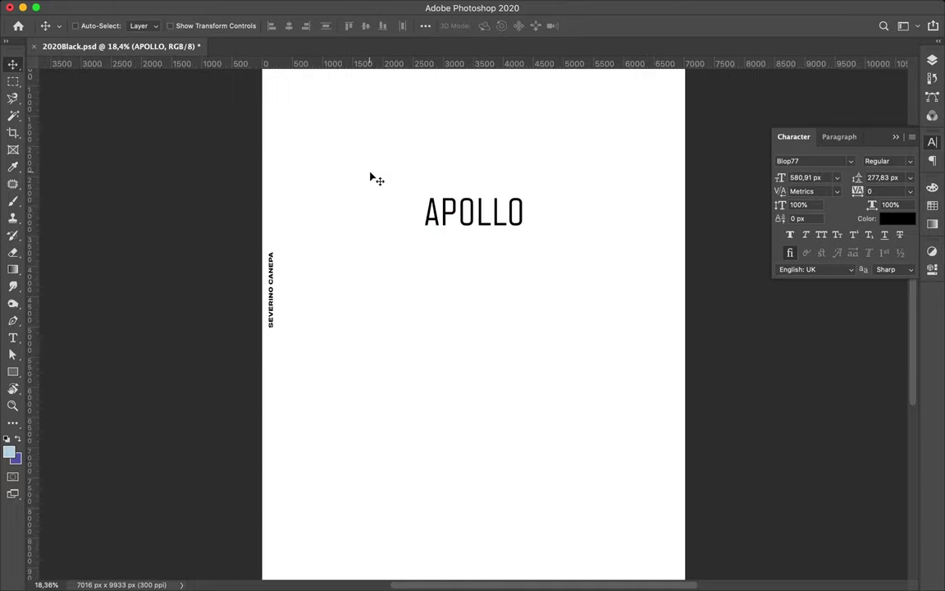
{"action": "left_click_drag", "start_coordinate": [372, 179], "coordinate": [255, 180]}
{"action": "left_click", "coordinate": [822, 160]}
Browse the font list and set the left APOLLO duplicate to Rockwell Std Light.
{"action": "scroll", "coordinate": [849, 289], "scroll_direction": "down", "scroll_amount": 10}
{"action": "scroll", "coordinate": [848, 289], "scroll_direction": "down", "scroll_amount": 10}
{"action": "scroll", "coordinate": [849, 289], "scroll_direction": "down", "scroll_amount": 10}
{"action": "scroll", "coordinate": [849, 289], "scroll_direction": "down", "scroll_amount": 10}
{"action": "scroll", "coordinate": [849, 289], "scroll_direction": "up", "scroll_amount": 5}
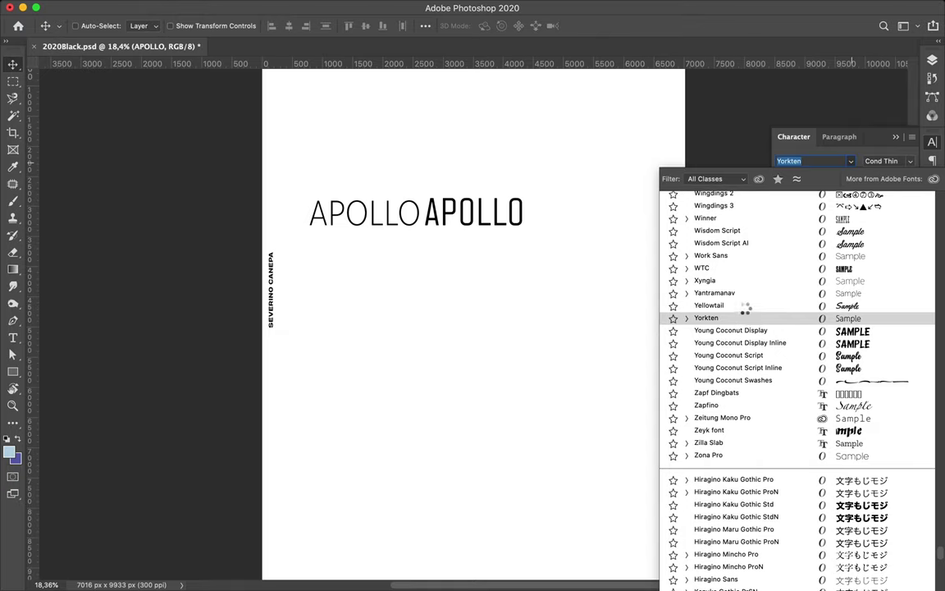
{"action": "scroll", "coordinate": [738, 258], "scroll_direction": "up", "scroll_amount": 5}
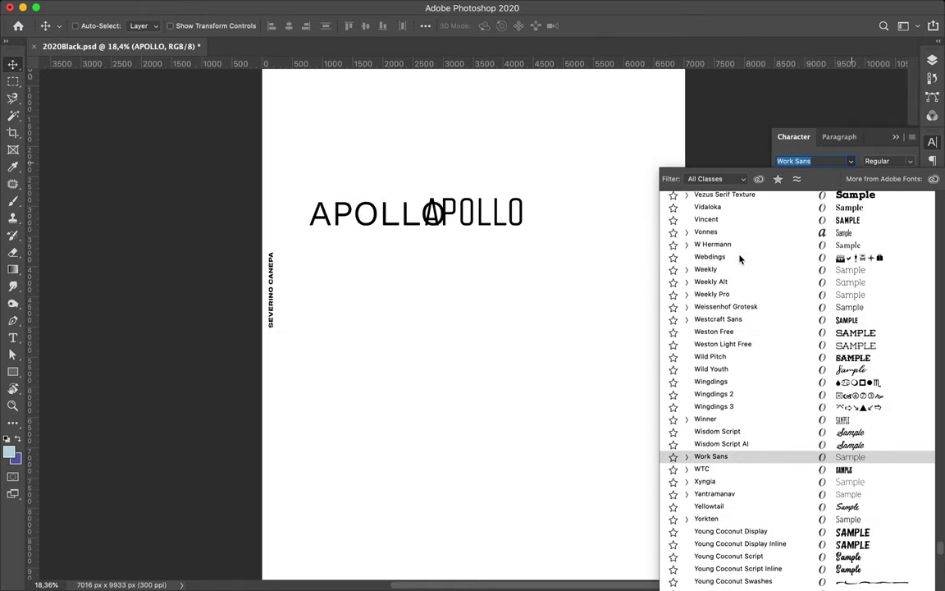
{"action": "scroll", "coordinate": [734, 246], "scroll_direction": "up", "scroll_amount": 1}
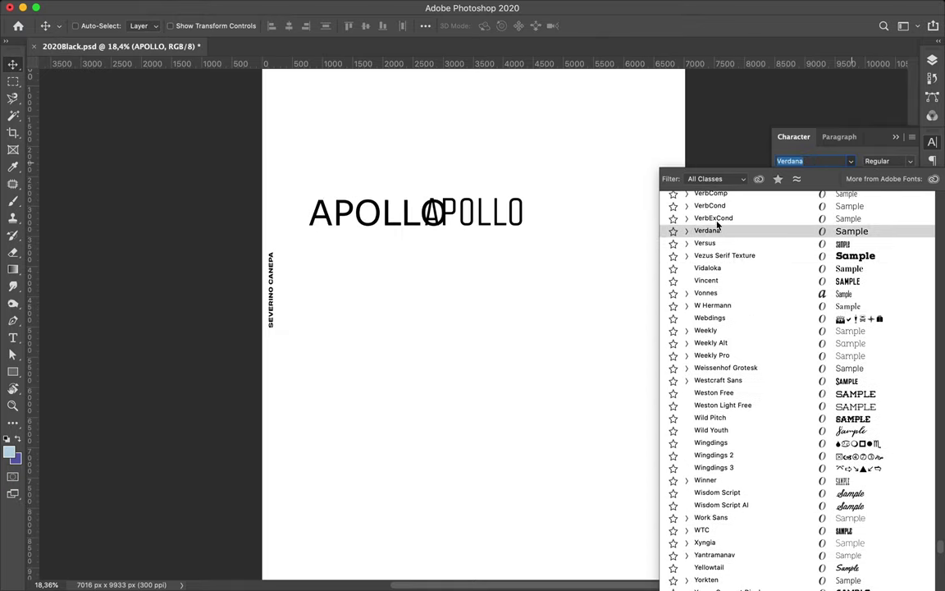
{"action": "scroll", "coordinate": [732, 246], "scroll_direction": "up", "scroll_amount": 2}
{"action": "scroll", "coordinate": [733, 250], "scroll_direction": "up", "scroll_amount": 3}
{"action": "scroll", "coordinate": [734, 246], "scroll_direction": "up", "scroll_amount": 2}
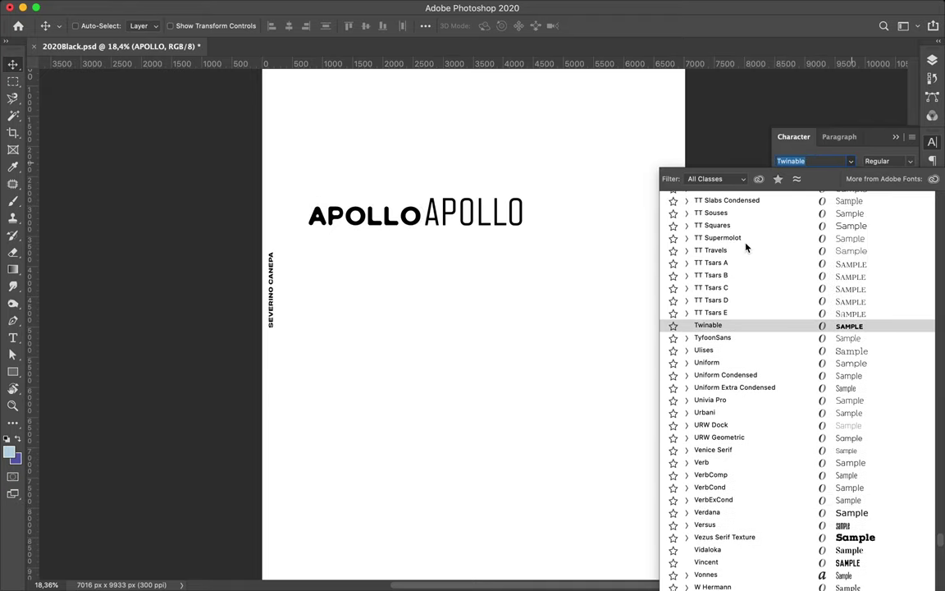
{"action": "scroll", "coordinate": [736, 234], "scroll_direction": "up", "scroll_amount": 2}
{"action": "scroll", "coordinate": [736, 238], "scroll_direction": "up", "scroll_amount": 2}
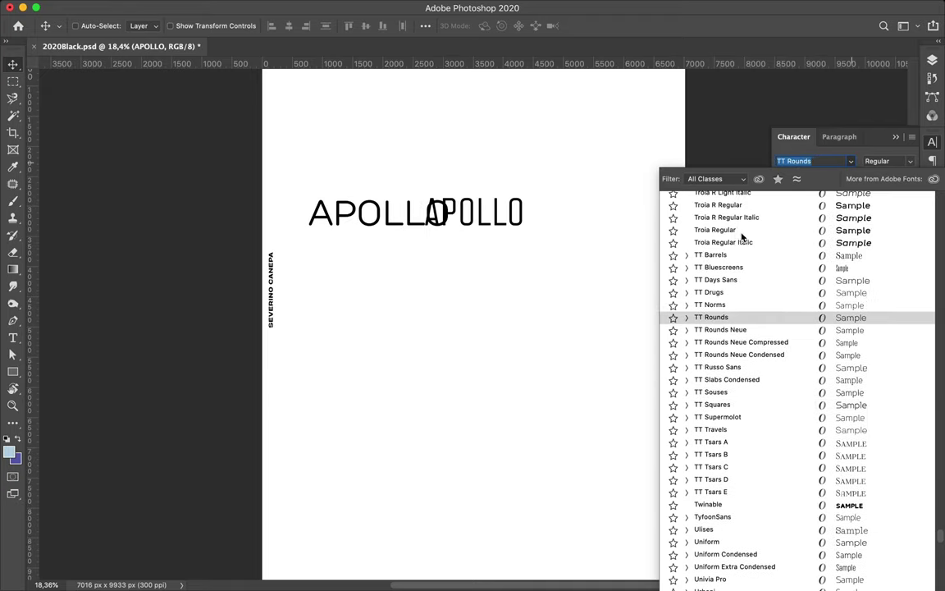
{"action": "scroll", "coordinate": [738, 238], "scroll_direction": "up", "scroll_amount": 3}
{"action": "scroll", "coordinate": [749, 235], "scroll_direction": "up", "scroll_amount": 5}
{"action": "scroll", "coordinate": [749, 238], "scroll_direction": "up", "scroll_amount": 2}
{"action": "scroll", "coordinate": [751, 242], "scroll_direction": "up", "scroll_amount": 2}
{"action": "scroll", "coordinate": [751, 262], "scroll_direction": "up", "scroll_amount": 1}
{"action": "scroll", "coordinate": [752, 264], "scroll_direction": "up", "scroll_amount": 1}
{"action": "scroll", "coordinate": [750, 271], "scroll_direction": "up", "scroll_amount": 2}
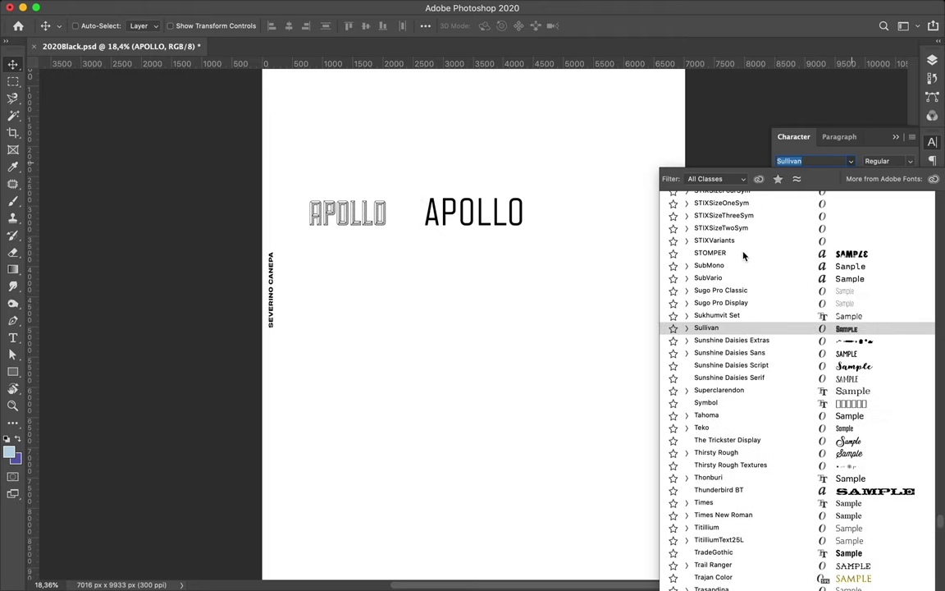
{"action": "scroll", "coordinate": [747, 282], "scroll_direction": "up", "scroll_amount": 3}
{"action": "scroll", "coordinate": [747, 282], "scroll_direction": "up", "scroll_amount": 3}
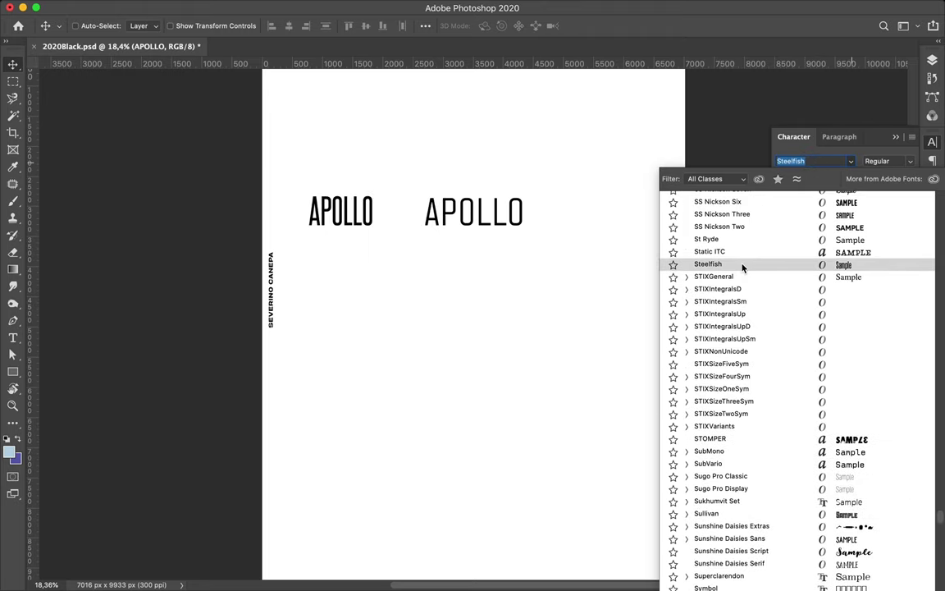
{"action": "scroll", "coordinate": [743, 264], "scroll_direction": "up", "scroll_amount": 3}
{"action": "scroll", "coordinate": [742, 262], "scroll_direction": "up", "scroll_amount": 1}
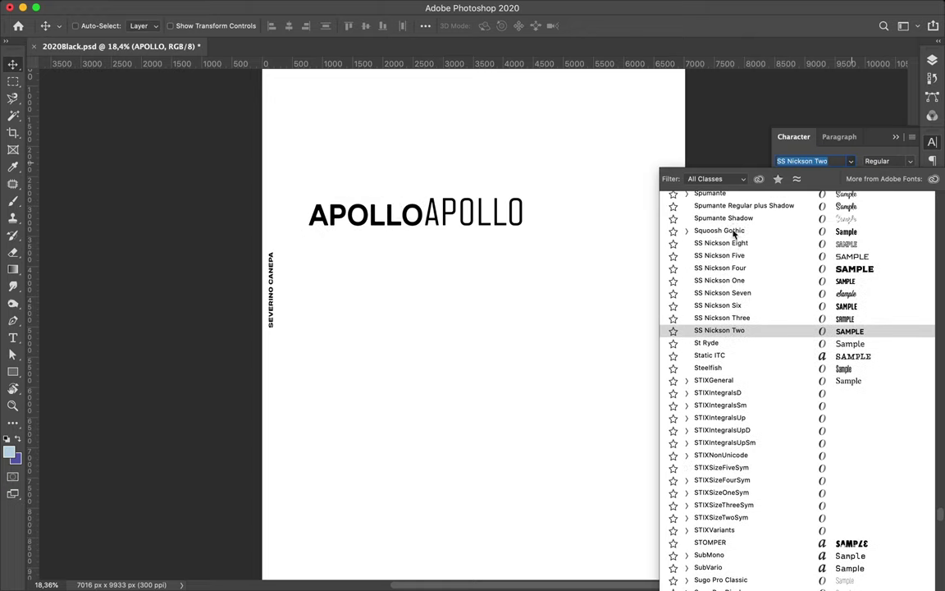
{"action": "scroll", "coordinate": [771, 280], "scroll_direction": "up", "scroll_amount": 2}
{"action": "scroll", "coordinate": [767, 275], "scroll_direction": "up", "scroll_amount": 2}
{"action": "scroll", "coordinate": [764, 270], "scroll_direction": "up", "scroll_amount": 1}
{"action": "scroll", "coordinate": [761, 260], "scroll_direction": "up", "scroll_amount": 2}
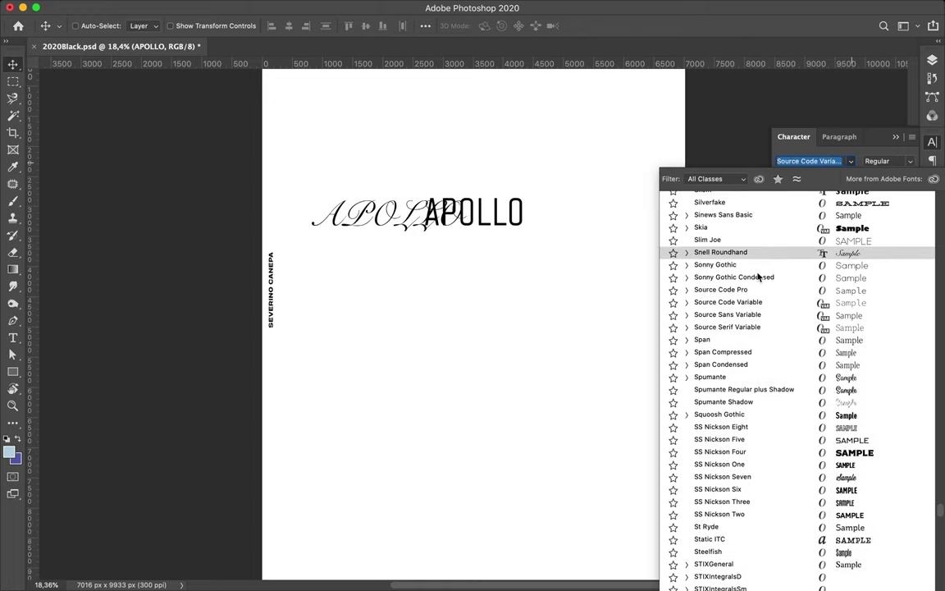
{"action": "scroll", "coordinate": [755, 264], "scroll_direction": "up", "scroll_amount": 3}
{"action": "scroll", "coordinate": [747, 246], "scroll_direction": "up", "scroll_amount": 4}
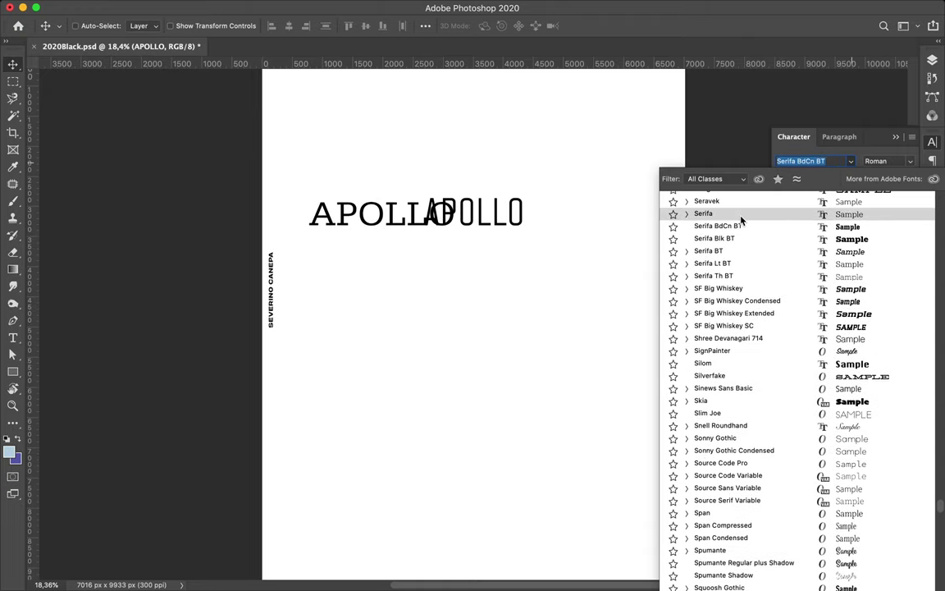
{"action": "scroll", "coordinate": [742, 247], "scroll_direction": "up", "scroll_amount": 5}
{"action": "scroll", "coordinate": [732, 252], "scroll_direction": "up", "scroll_amount": 3}
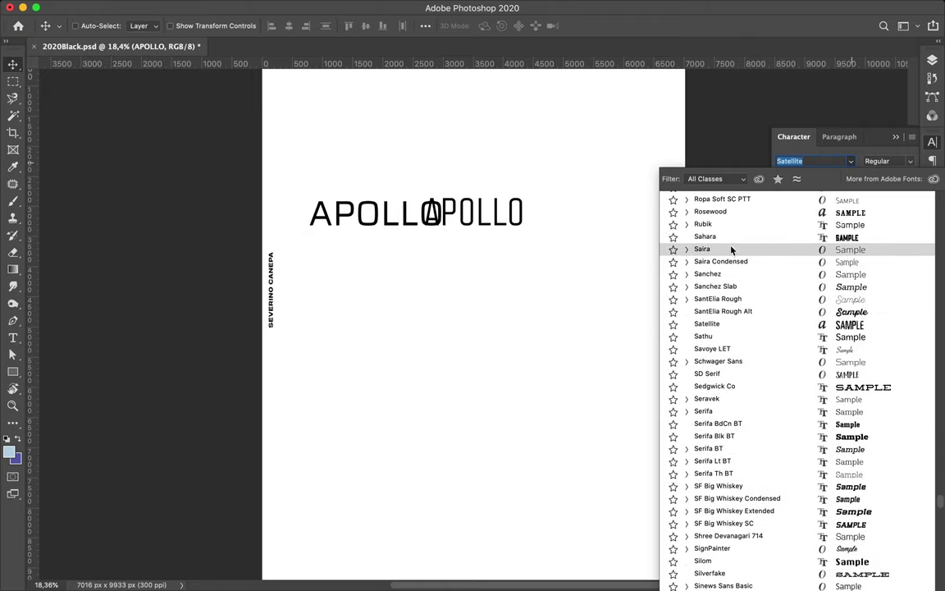
{"action": "scroll", "coordinate": [732, 257], "scroll_direction": "up", "scroll_amount": 3}
{"action": "scroll", "coordinate": [730, 251], "scroll_direction": "up", "scroll_amount": 3}
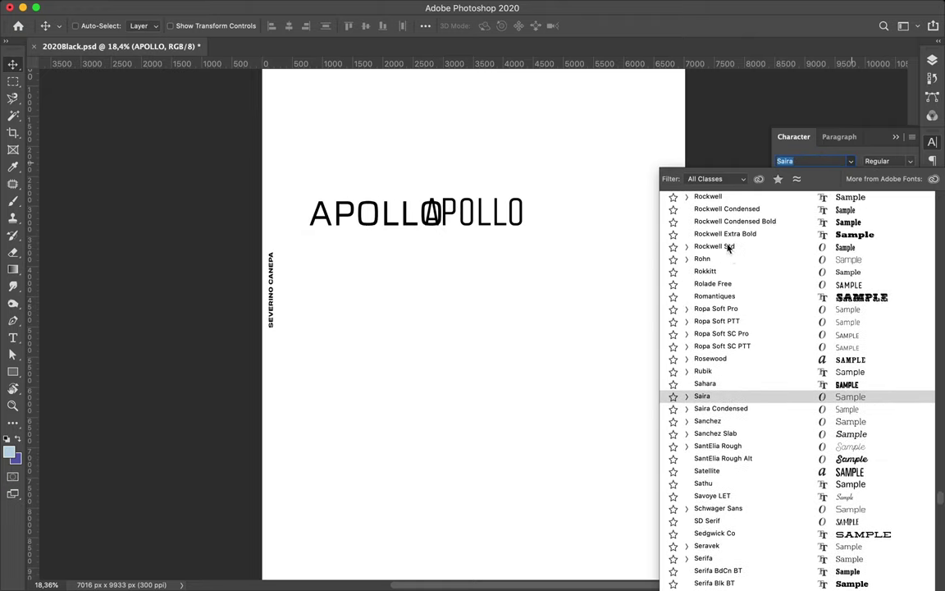
{"action": "left_click", "coordinate": [686, 246]}
{"action": "left_click", "coordinate": [687, 196]}
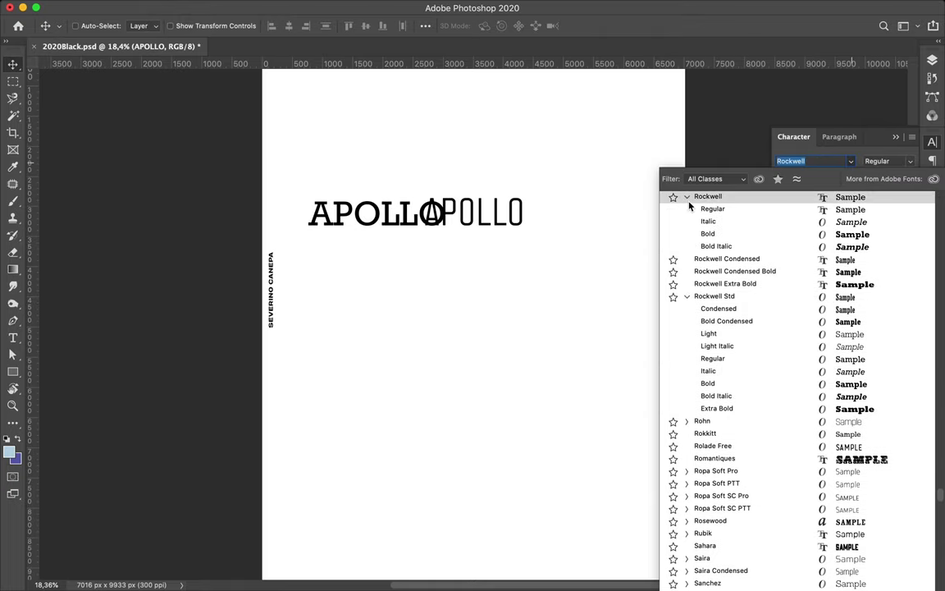
{"action": "left_click", "coordinate": [710, 333]}
Scale the left Rockwell APOLLO down to a smaller size.
{"action": "key", "text": "ctrl+t"}
{"action": "left_click_drag", "start_coordinate": [443, 215], "coordinate": [395, 215]}
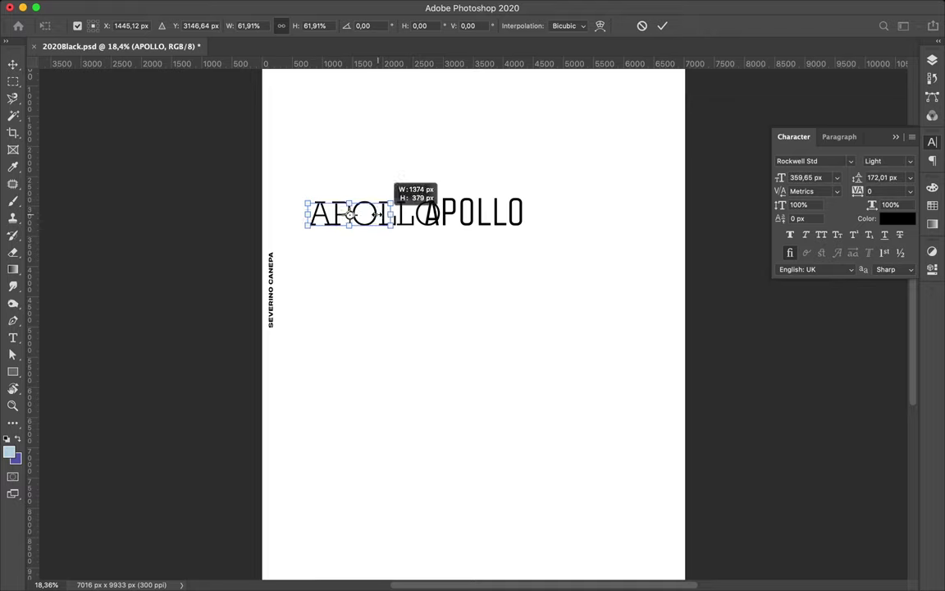
{"action": "key", "text": "Return"}
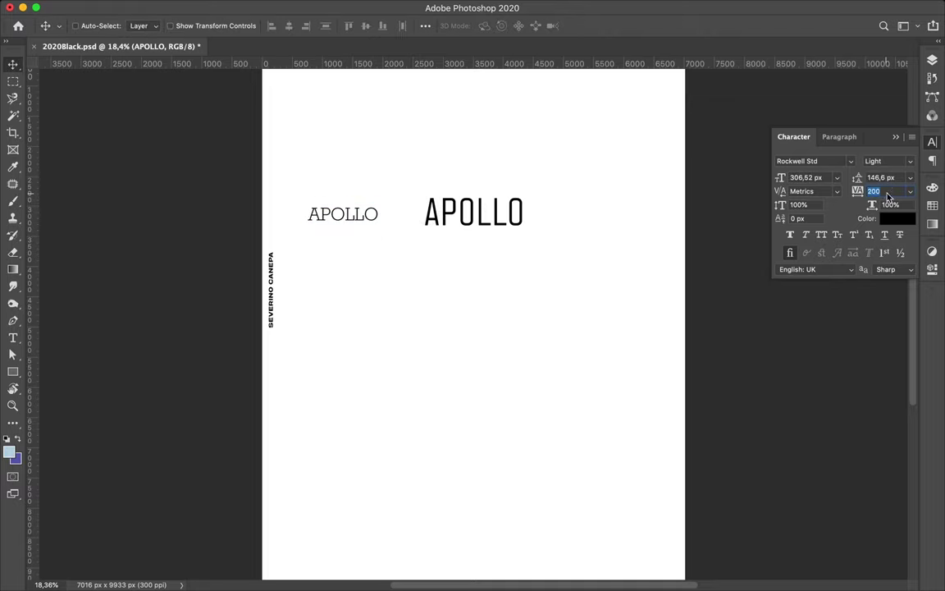
{"action": "type", "text": "80"}
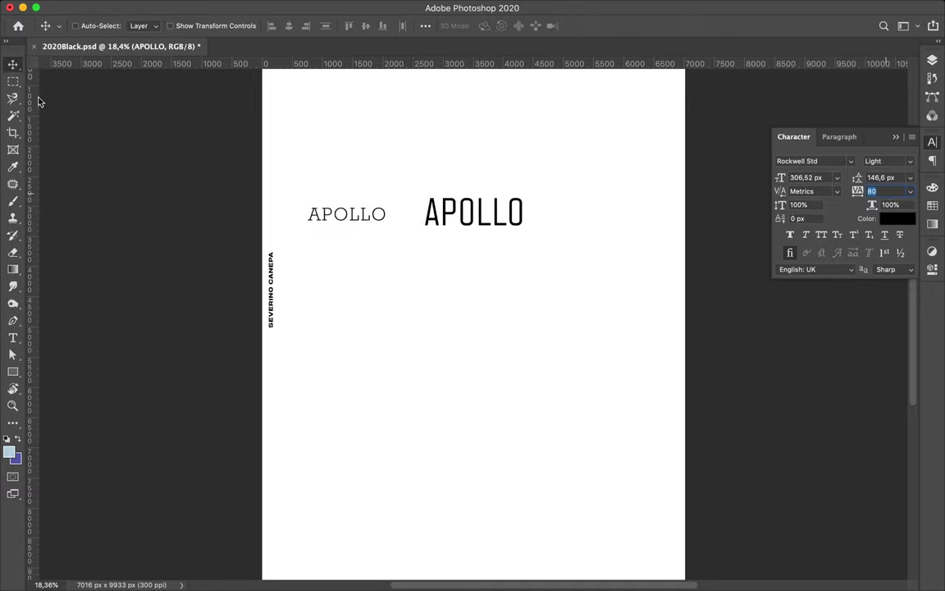
Duplicate the serif APOLLO and place the copy right of the title.
{"action": "left_click_drag", "start_coordinate": [352, 226], "coordinate": [591, 227]}
{"action": "left_click", "coordinate": [933, 64]}
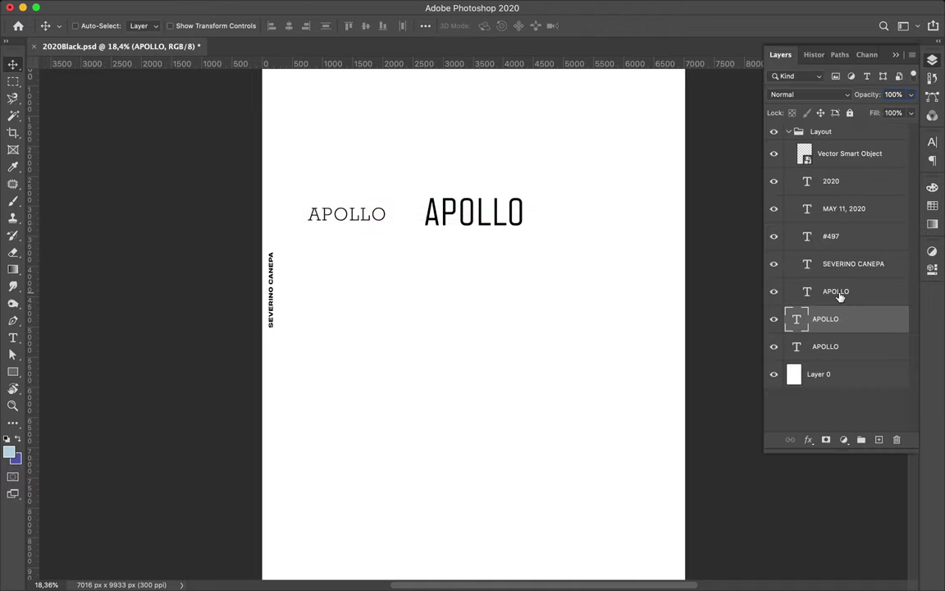
{"action": "left_click", "coordinate": [773, 292]}
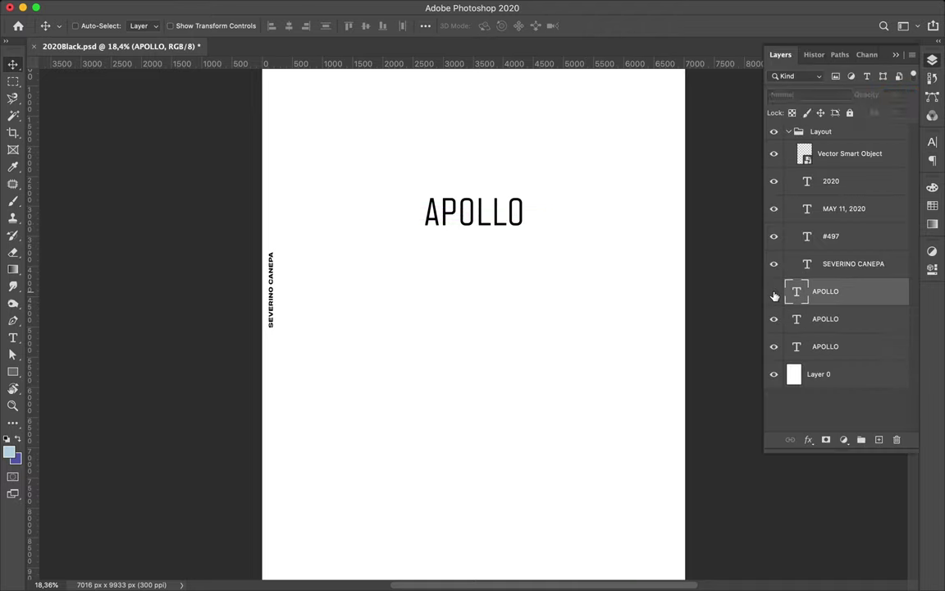
{"action": "left_click", "coordinate": [855, 324]}
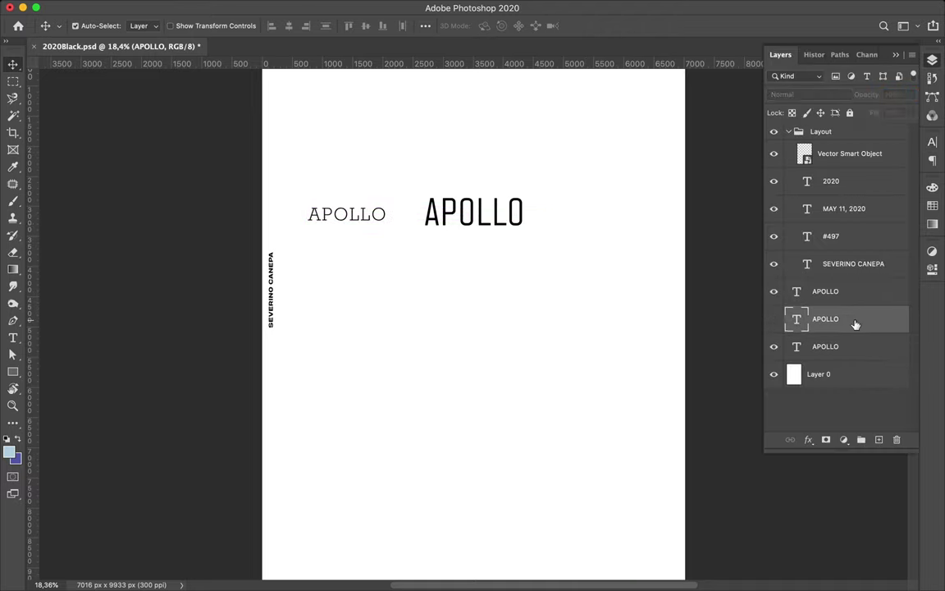
{"action": "left_click_drag", "start_coordinate": [492, 226], "coordinate": [607, 220]}
Group the two serif APOLLOs and center the pair around the title.
{"action": "key", "text": "ctrl+g"}
{"action": "left_click", "coordinate": [425, 25]}
{"action": "left_click", "coordinate": [413, 90]}
{"action": "key", "text": "m"}
{"action": "left_click", "coordinate": [450, 210], "text": "ctrl"}
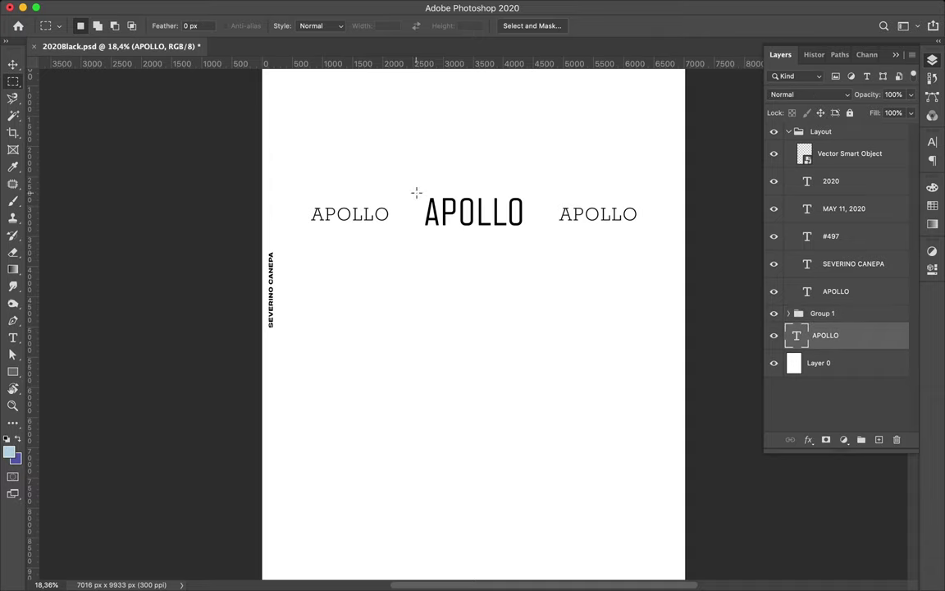
Draw a stroked rectangle and position it around the central APOLLO.
{"action": "key", "text": "u"}
{"action": "left_click_drag", "start_coordinate": [528, 230], "coordinate": [529, 231]}
{"action": "key", "text": "v"}
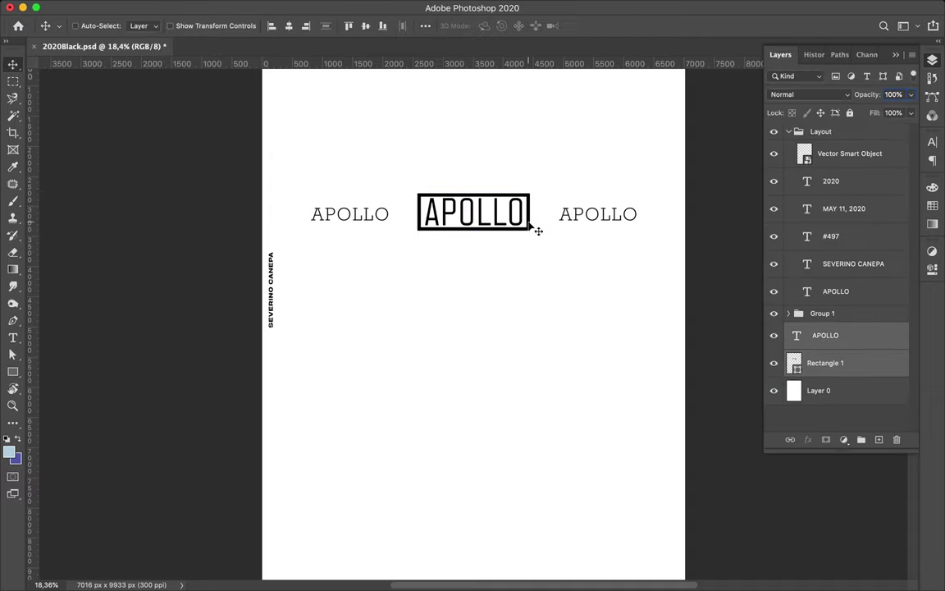
{"action": "key", "text": "ctrl+t"}
{"action": "left_click_drag", "start_coordinate": [523, 213], "coordinate": [476, 209]}
{"action": "key", "text": "Return"}
Resize the title box to about 104% so it fits the title.
{"action": "left_click", "coordinate": [838, 376]}
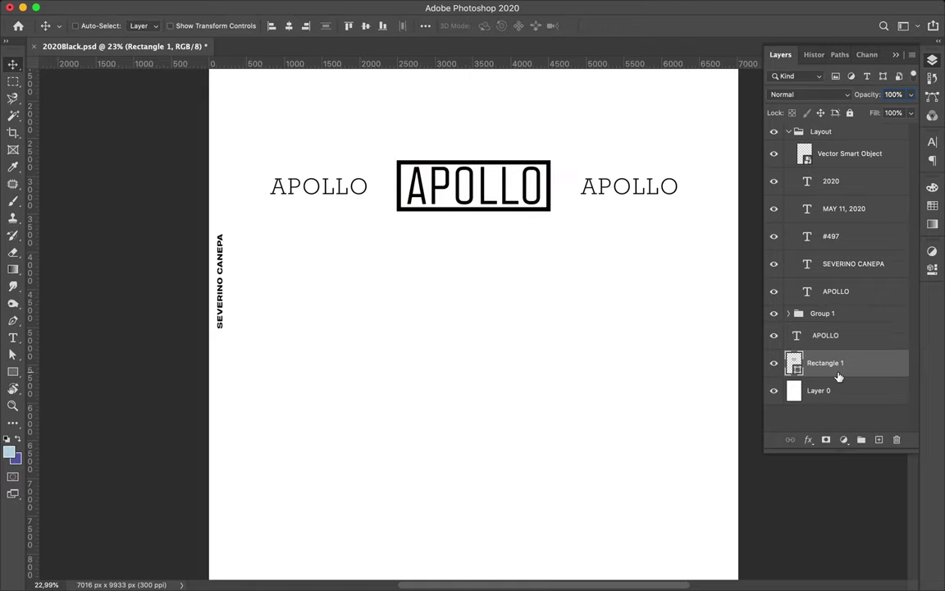
{"action": "key", "text": "ctrl+t"}
{"action": "left_click_drag", "start_coordinate": [474, 211], "coordinate": [465, 213]}
{"action": "key", "text": "Return"}
Try a bold weight on the title, revert to Blop77 Regular, and view the whole poster.
{"action": "left_click", "coordinate": [824, 334], "text": "shift"}
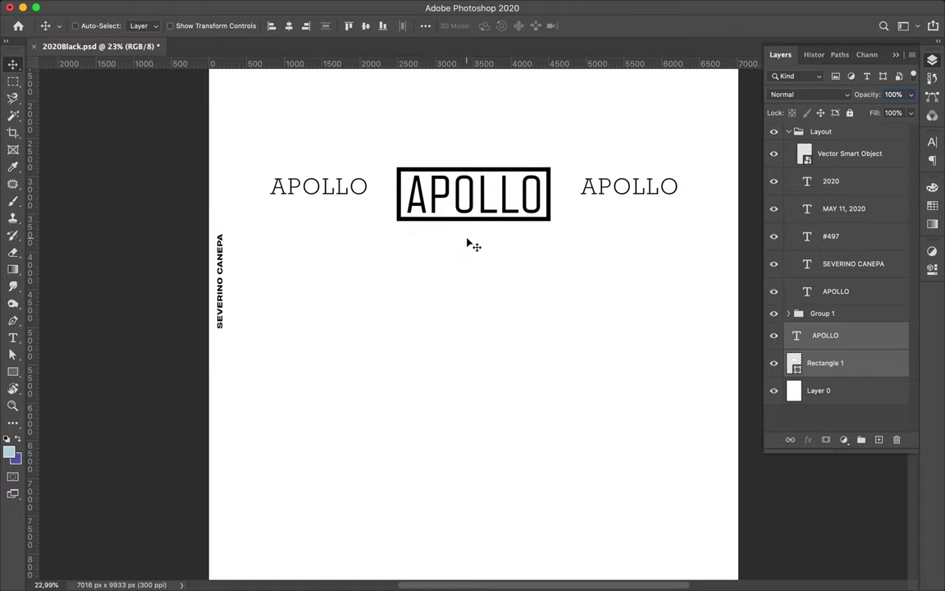
{"action": "left_click", "coordinate": [435, 193], "text": "super"}
{"action": "left_click", "coordinate": [931, 141]}
{"action": "left_click", "coordinate": [890, 161]}
{"action": "left_click", "coordinate": [898, 195]}
{"action": "key", "text": "super+z"}
{"action": "key", "text": "super+0"}
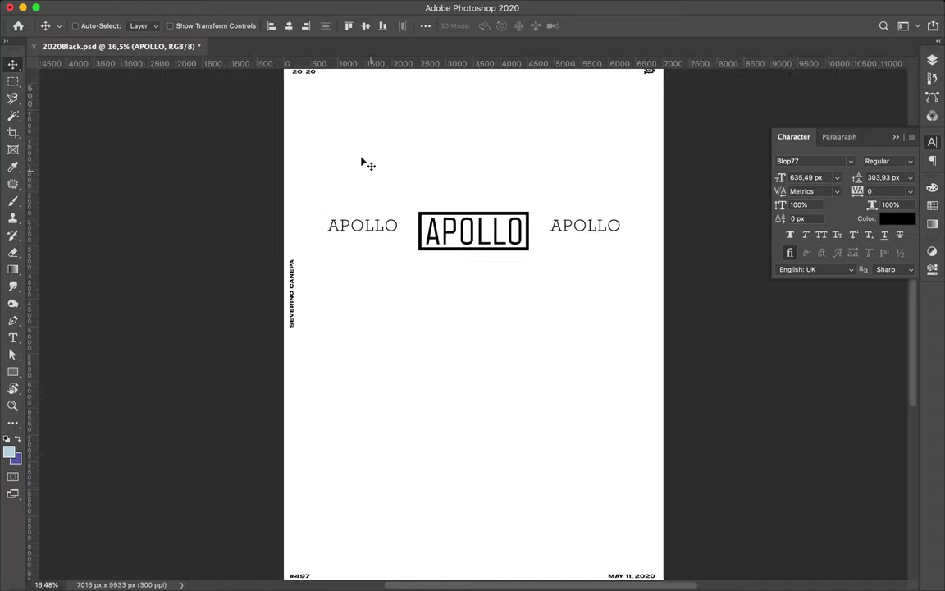
{"action": "key", "text": "m"}
{"action": "key", "text": "u"}
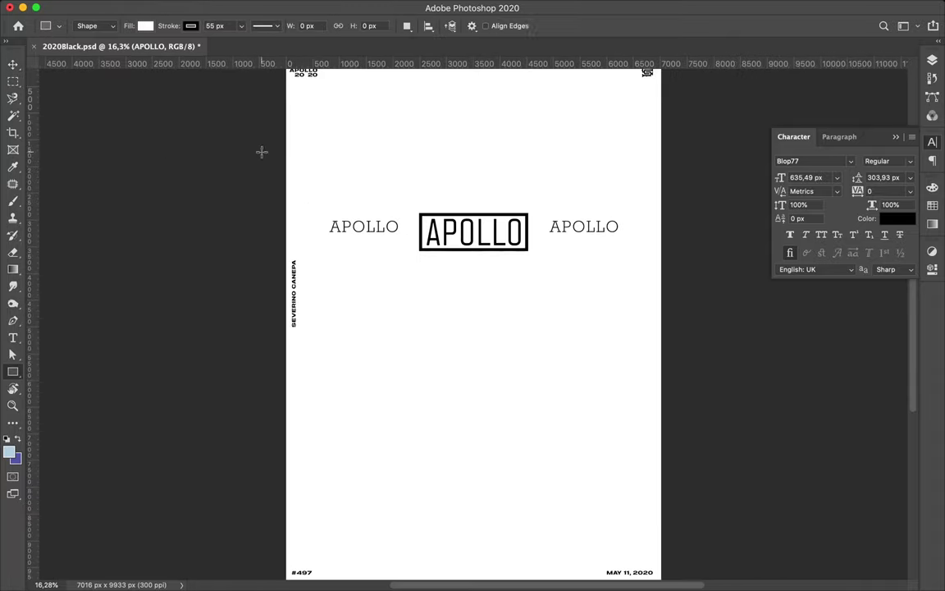
Copy the title box below it, fill it with a lilac-to-yellow gradient, and stretch it tall.
{"action": "key", "text": "v"}
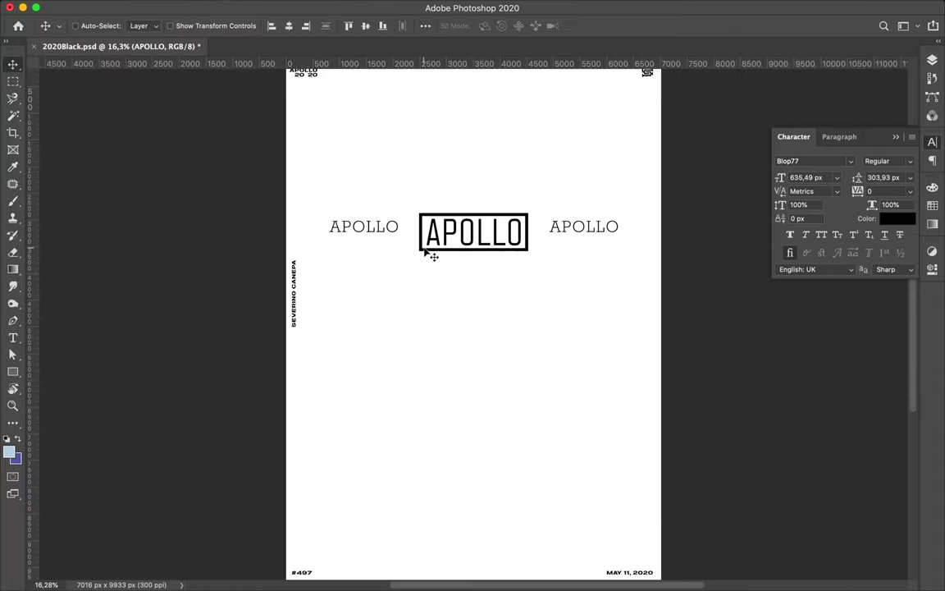
{"action": "key", "text": "u"}
{"action": "mouse_move", "coordinate": [424, 249]}
{"action": "left_mouse_down"}
{"action": "mouse_move", "coordinate": [424, 296]}
{"action": "mouse_move", "coordinate": [479, 449]}
{"action": "left_mouse_up"}
{"action": "left_click", "coordinate": [105, 26]}
{"action": "key", "text": "v"}
{"action": "key", "text": "ctrl+t"}
{"action": "key", "text": "Return"}
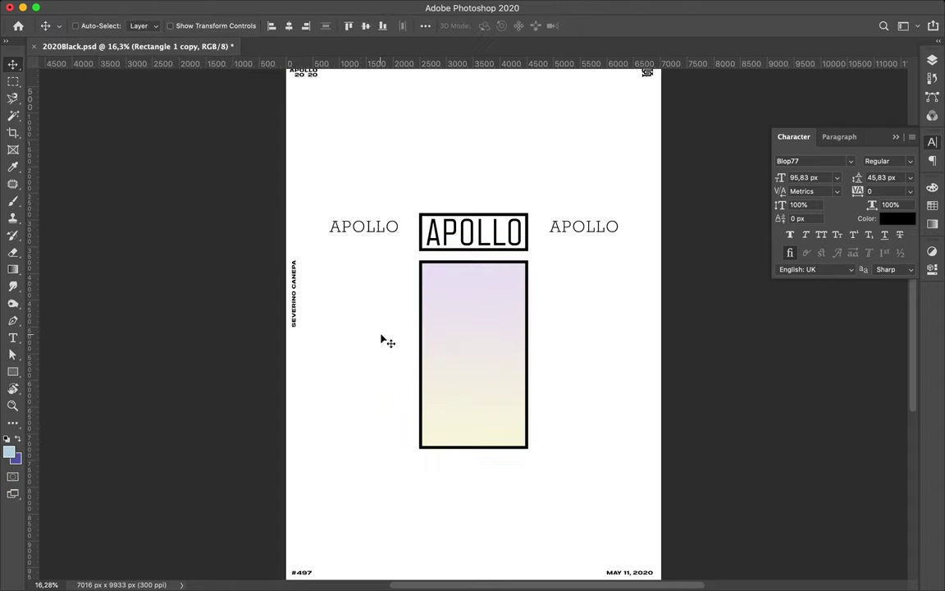
{"action": "scroll", "coordinate": [382, 340], "scroll_direction": "down", "scroll_amount": 2}
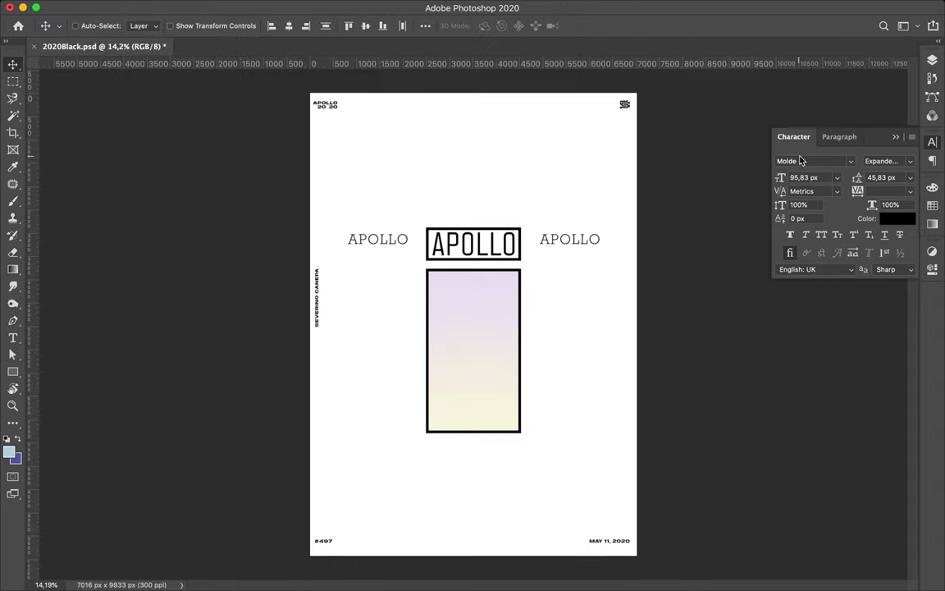
Select the Layout caption group and set its font to Rockwell Std Regular.
{"action": "left_click", "coordinate": [932, 60]}
{"action": "left_click", "coordinate": [790, 133]}
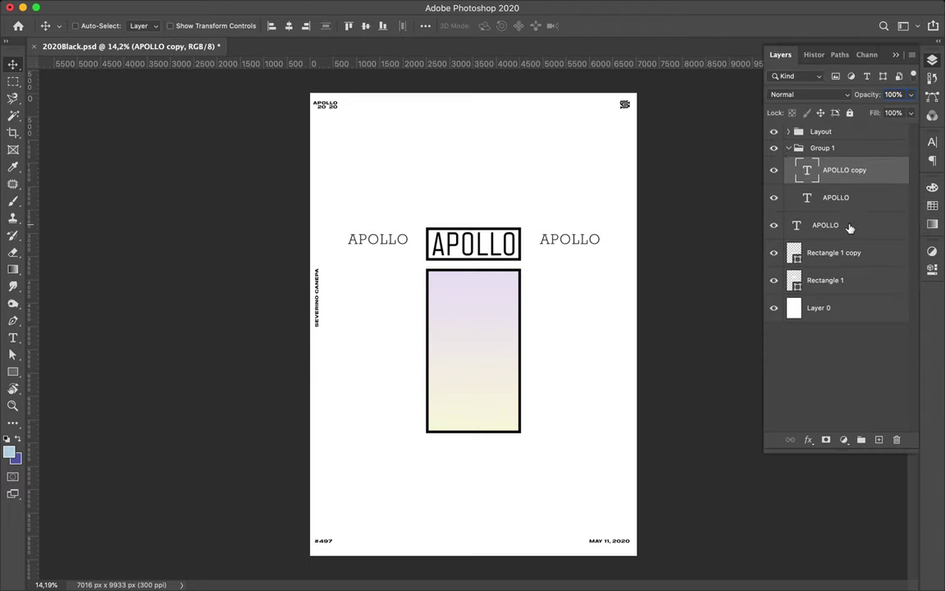
{"action": "left_click", "coordinate": [837, 135]}
{"action": "left_click", "coordinate": [931, 141]}
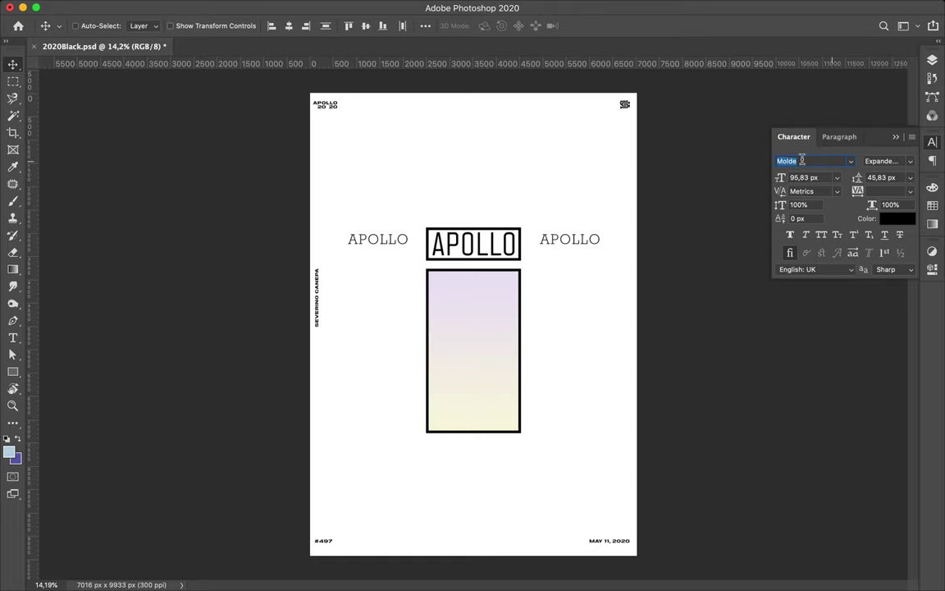
{"action": "type", "text": "rockwell"}
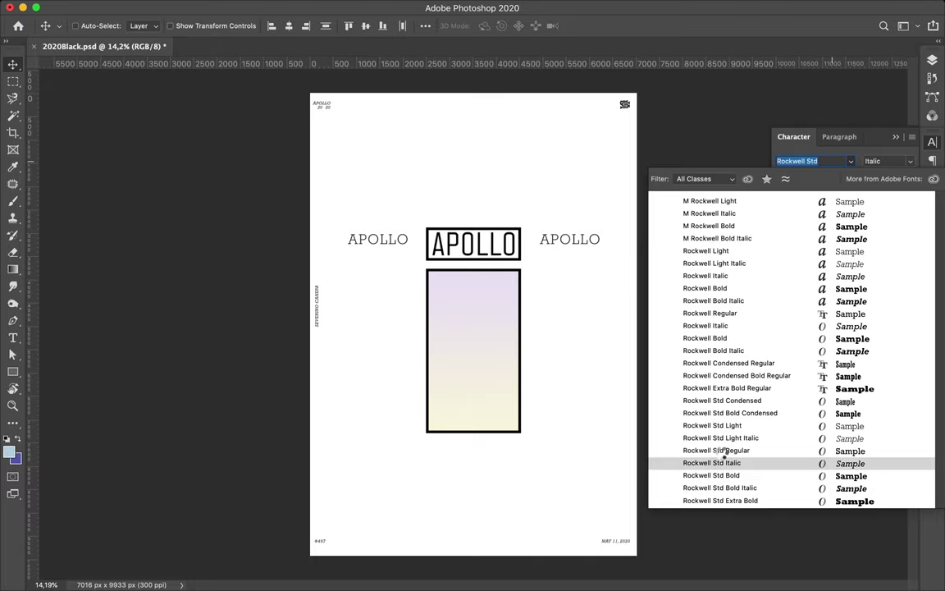
{"action": "left_click", "coordinate": [714, 450]}
{"action": "left_click", "coordinate": [849, 160]}
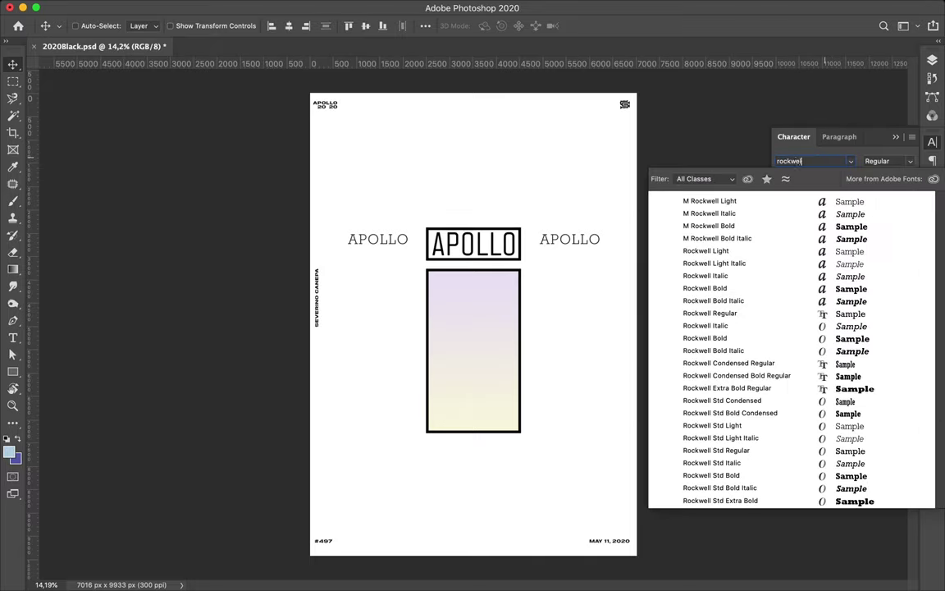
{"action": "left_click", "coordinate": [726, 457]}
{"action": "left_click", "coordinate": [661, 8]}
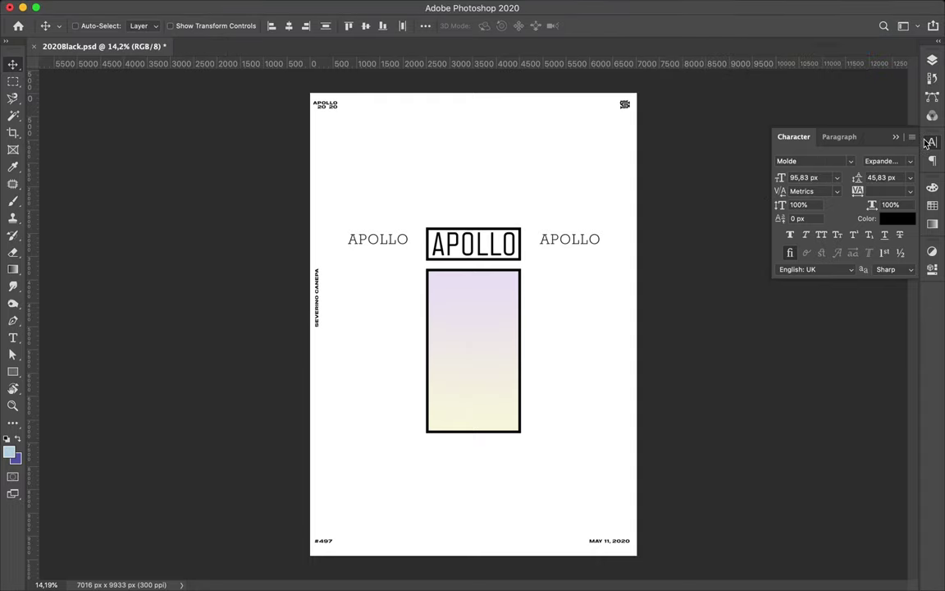
{"action": "left_click", "coordinate": [850, 160]}
{"action": "left_click", "coordinate": [710, 451]}
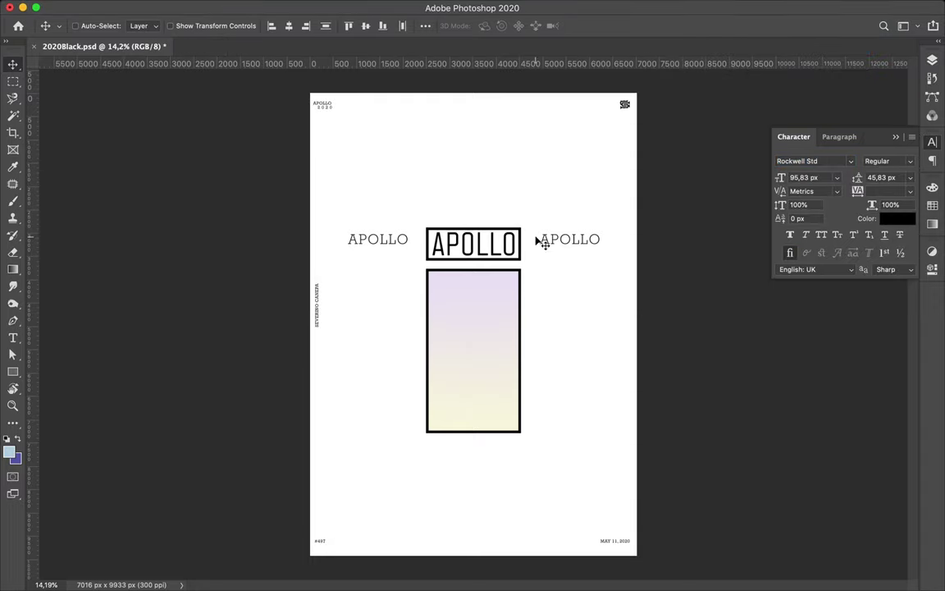
Copy the gradient box upward into the space above the boxed APOLLO.
{"action": "scroll", "coordinate": [543, 238], "scroll_direction": "up", "scroll_amount": 2}
{"action": "left_click", "coordinate": [426, 227]}
{"action": "scroll", "coordinate": [574, 213], "scroll_direction": "up", "scroll_amount": 1}
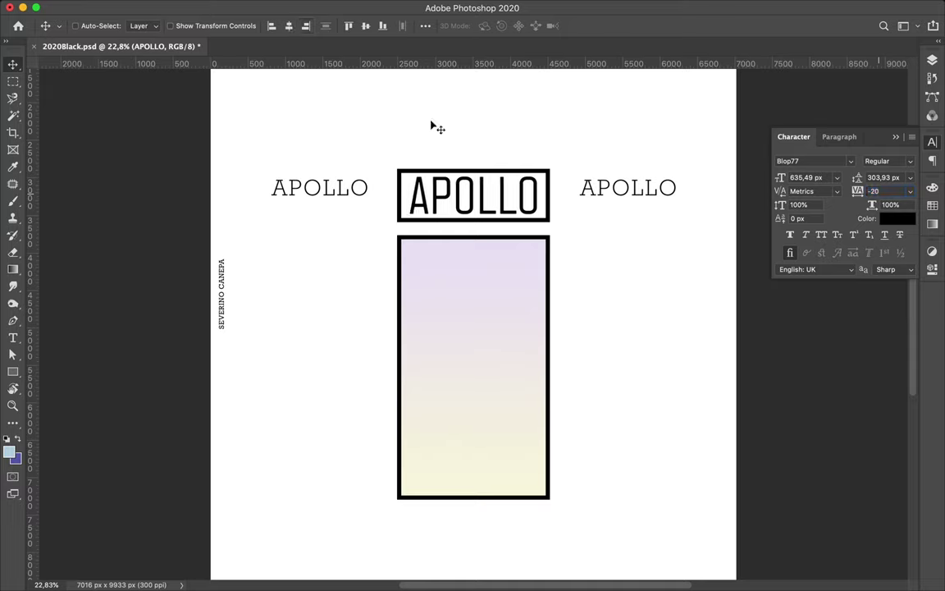
{"action": "scroll", "coordinate": [544, 239], "scroll_direction": "down", "scroll_amount": 3}
{"action": "scroll", "coordinate": [506, 348], "scroll_direction": "down", "scroll_amount": 1}
{"action": "mouse_move", "coordinate": [506, 348]}
{"action": "left_mouse_down"}
{"action": "mouse_move", "coordinate": [490, 120]}
{"action": "mouse_move", "coordinate": [492, 139]}
{"action": "left_mouse_up"}
{"action": "scroll", "coordinate": [496, 164], "scroll_direction": "up", "scroll_amount": 2}
{"action": "scroll", "coordinate": [495, 164], "scroll_direction": "up", "scroll_amount": 1}
{"action": "scroll", "coordinate": [492, 182], "scroll_direction": "down", "scroll_amount": 2}
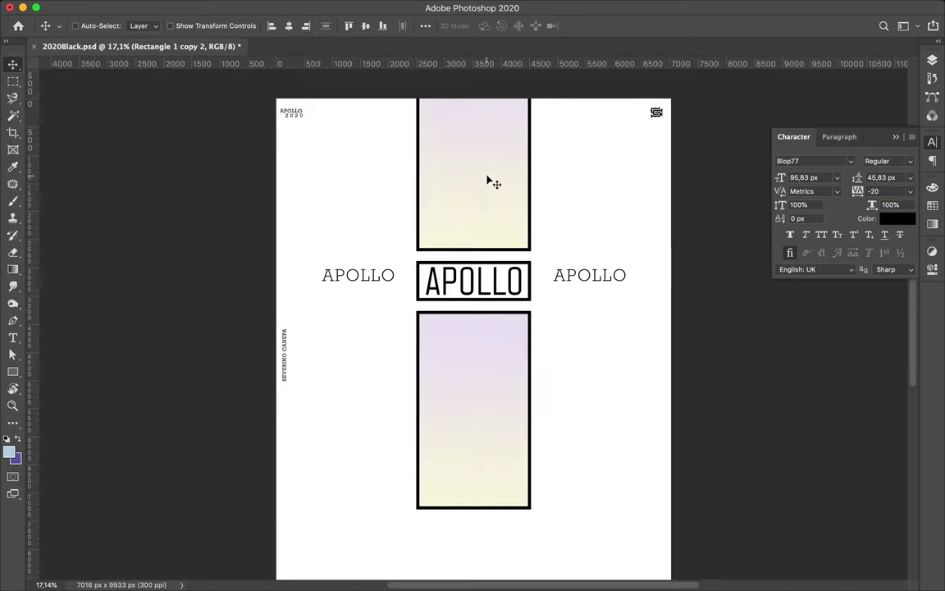
Create narrow outlined bars reaching the page bottom beneath the left and right APOLLOs.
{"action": "left_click_drag", "start_coordinate": [419, 297], "coordinate": [325, 328]}
{"action": "key", "text": "ctrl+t"}
{"action": "mouse_move", "coordinate": [434, 310]}
{"action": "left_mouse_down"}
{"action": "mouse_move", "coordinate": [362, 310]}
{"action": "mouse_move", "coordinate": [373, 413]}
{"action": "mouse_move", "coordinate": [365, 575]}
{"action": "left_mouse_up"}
{"action": "key", "text": "Return"}
{"action": "key", "text": "ctrl+t"}
{"action": "scroll", "coordinate": [382, 303], "scroll_direction": "down", "scroll_amount": 1}
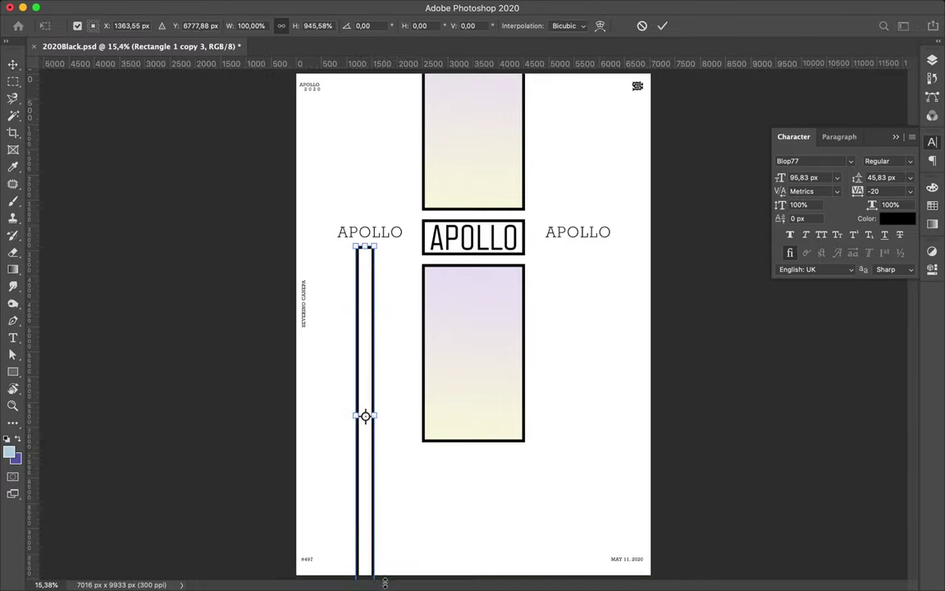
{"action": "key", "text": "Return"}
{"action": "left_click_drag", "start_coordinate": [367, 451], "coordinate": [580, 442]}
{"action": "scroll", "coordinate": [533, 396], "scroll_direction": "down", "scroll_amount": 1}
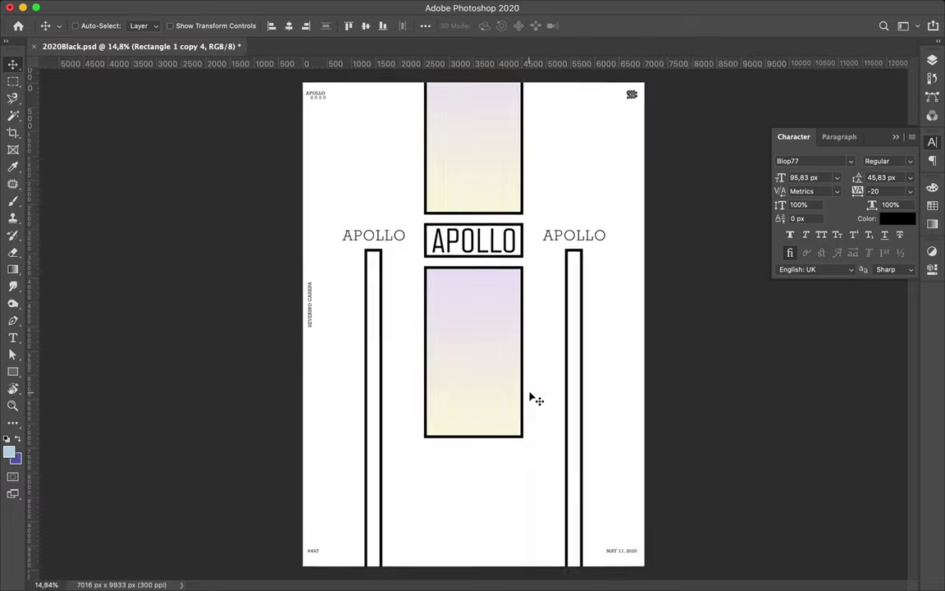
{"action": "scroll", "coordinate": [413, 215], "scroll_direction": "up", "scroll_amount": 2}
{"action": "scroll", "coordinate": [402, 205], "scroll_direction": "up", "scroll_amount": 2}
Copy a box and stretch it across the full page width as a top line.
{"action": "left_click_drag", "start_coordinate": [413, 333], "coordinate": [245, 149]}
{"action": "key", "text": "ctrl+t"}
{"action": "left_click_drag", "start_coordinate": [369, 150], "coordinate": [691, 150]}
{"action": "key", "text": "Return"}
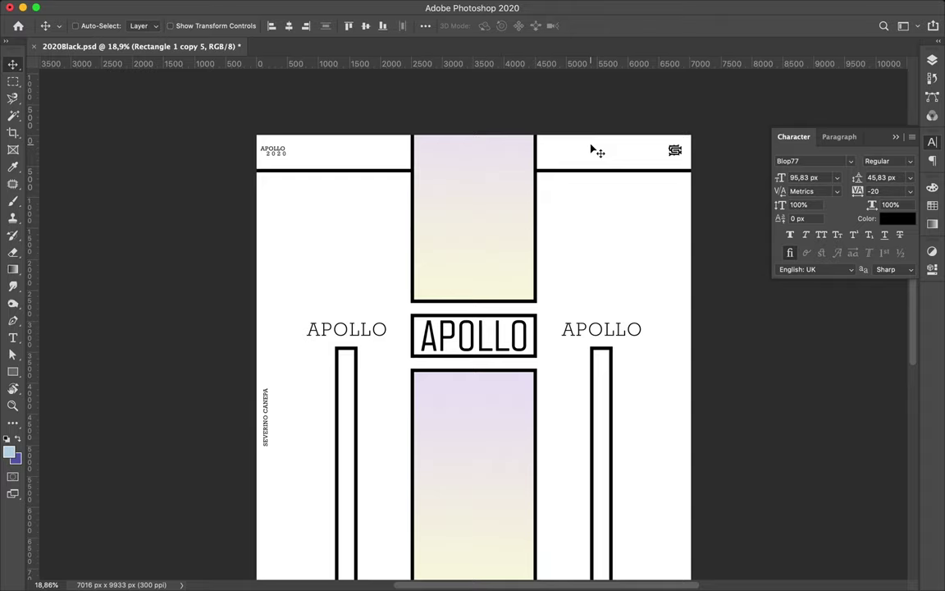
{"action": "scroll", "coordinate": [369, 237], "scroll_direction": "down", "scroll_amount": 3}
{"action": "left_click", "coordinate": [369, 237]}
Copy the top horizontal line down to near the poster's bottom edge.
{"action": "scroll", "coordinate": [882, 164], "scroll_direction": "down", "scroll_amount": 1}
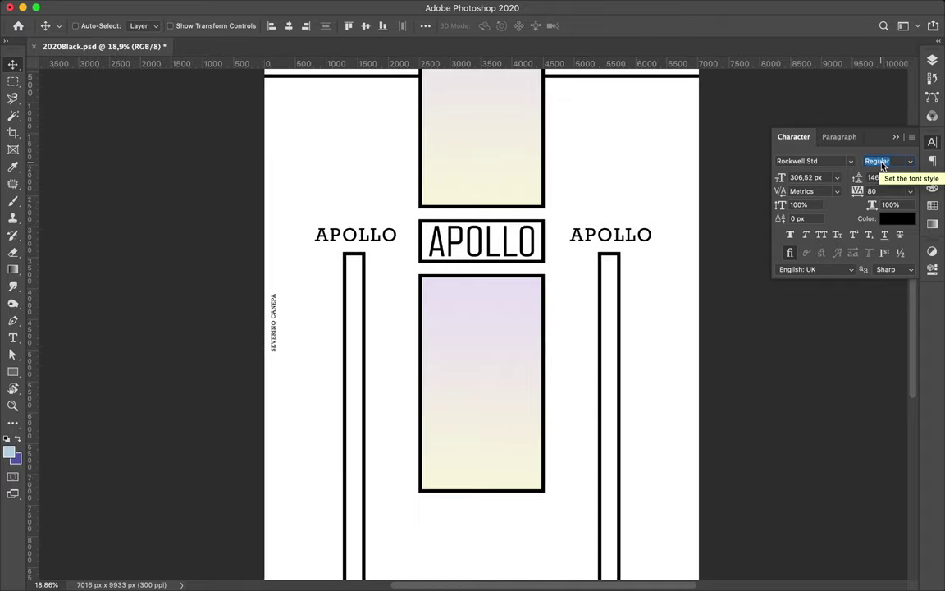
{"action": "scroll", "coordinate": [583, 177], "scroll_direction": "down", "scroll_amount": 3}
{"action": "scroll", "coordinate": [586, 139], "scroll_direction": "up", "scroll_amount": 3}
{"action": "left_click_drag", "start_coordinate": [578, 108], "coordinate": [610, 562]}
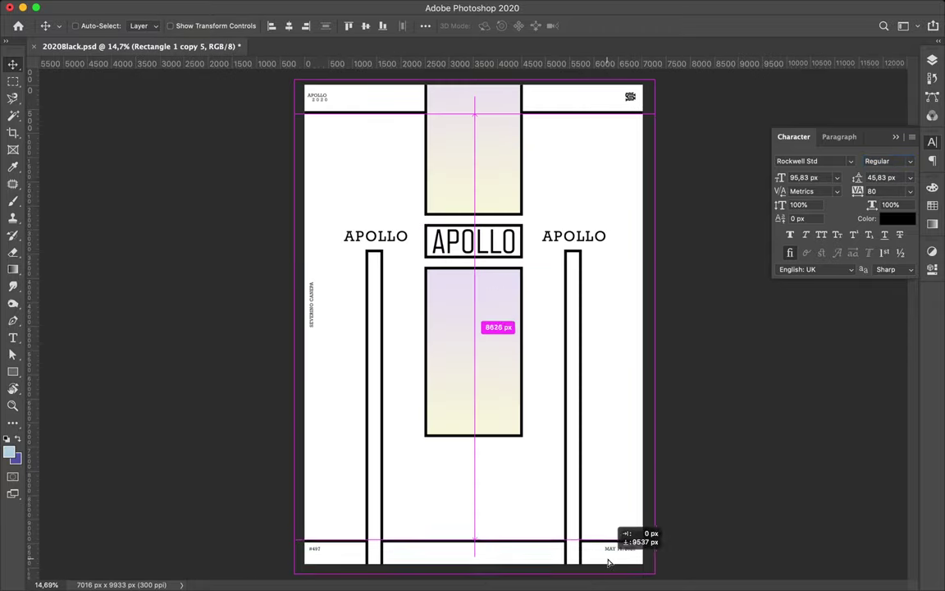
Copy the left bar up, shorten it above the left APOLLO, duplicate it right, and restack both.
{"action": "scroll", "coordinate": [609, 562], "scroll_direction": "down", "scroll_amount": 1}
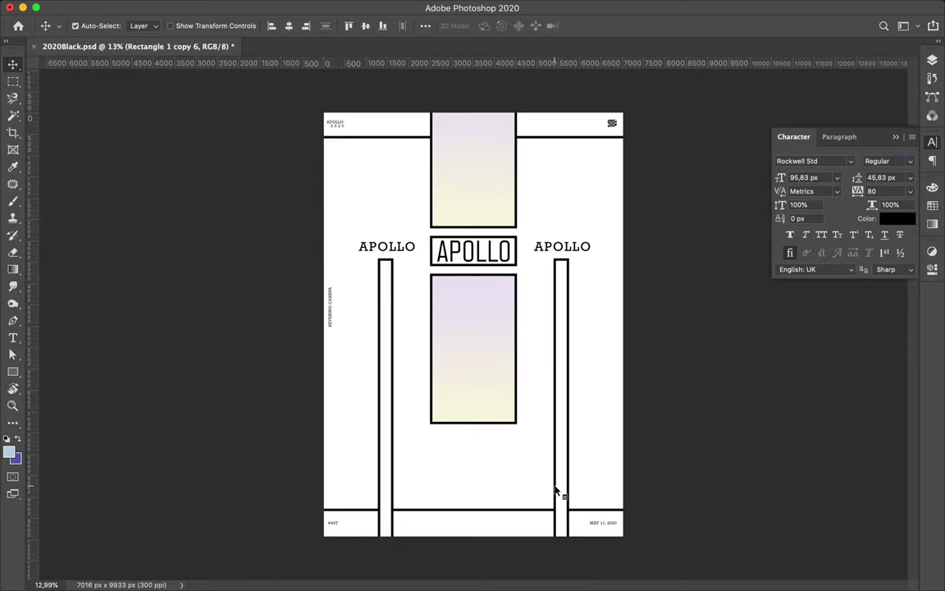
{"action": "key", "text": "F7"}
{"action": "scroll", "coordinate": [828, 328], "scroll_direction": "down", "scroll_amount": 5}
{"action": "left_click", "coordinate": [829, 345]}
{"action": "left_click", "coordinate": [386, 297], "text": "ctrl"}
{"action": "left_click_drag", "start_coordinate": [386, 297], "coordinate": [390, 152]}
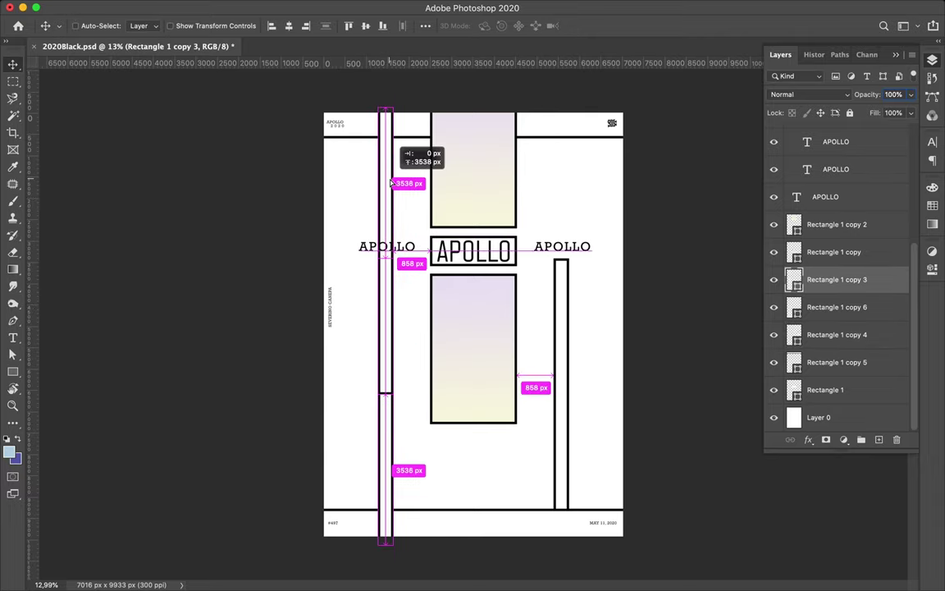
{"action": "key", "text": "ctrl+t"}
{"action": "mouse_move", "coordinate": [386, 390]}
{"action": "left_mouse_down"}
{"action": "mouse_move", "coordinate": [385, 227]}
{"action": "mouse_move", "coordinate": [570, 209]}
{"action": "left_mouse_up"}
{"action": "key", "text": "Return"}
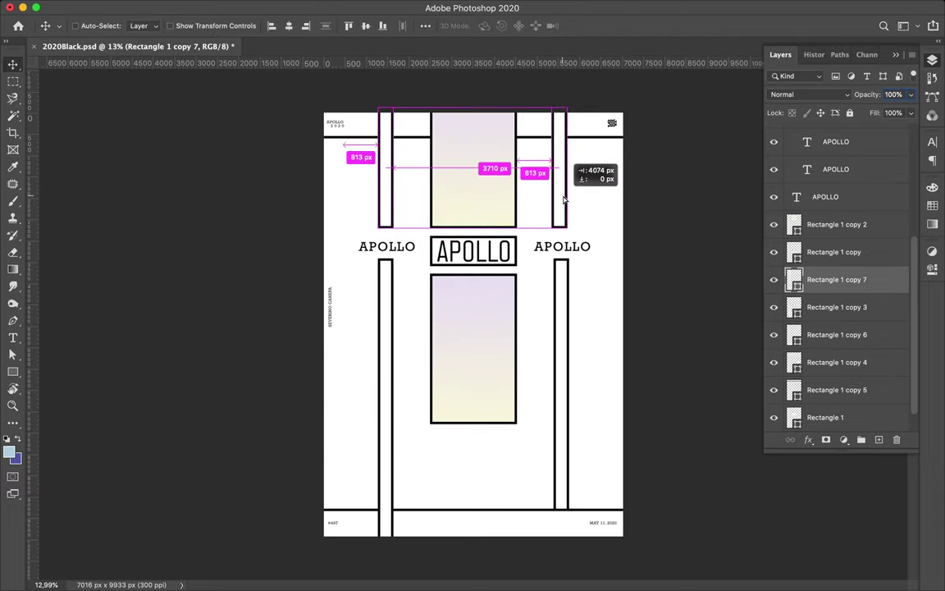
{"action": "mouse_move", "coordinate": [836, 274]}
{"action": "left_mouse_down"}
{"action": "mouse_move", "coordinate": [848, 378]}
{"action": "mouse_move", "coordinate": [847, 354]}
{"action": "left_mouse_up"}
{"action": "mouse_move", "coordinate": [836, 224]}
{"action": "left_mouse_down"}
{"action": "mouse_move", "coordinate": [861, 345]}
{"action": "mouse_move", "coordinate": [857, 374]}
{"action": "left_mouse_up"}
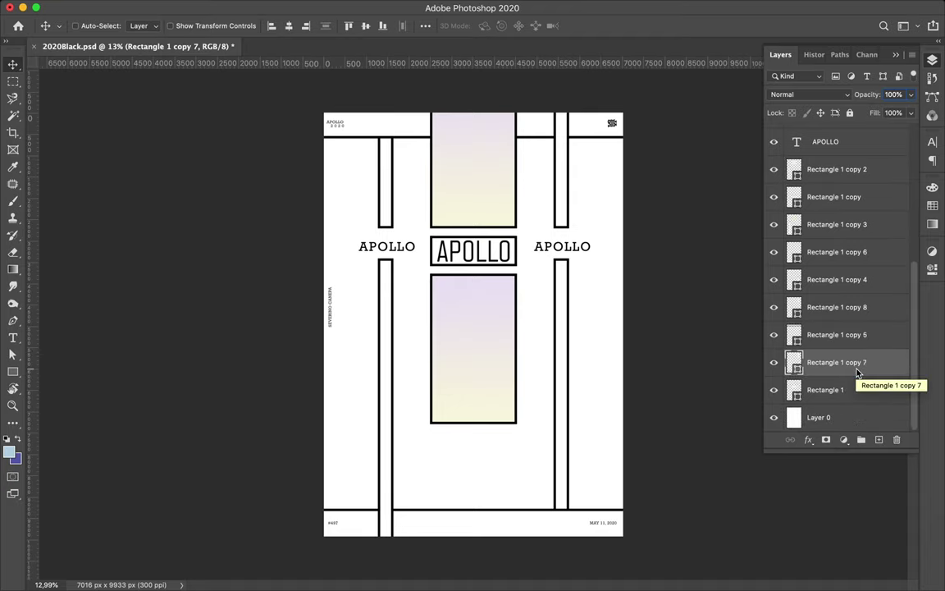
Copy a bar beside the left APOLLO and shrink and rotate it into a small edge piece.
{"action": "left_click_drag", "start_coordinate": [390, 207], "coordinate": [361, 287]}
{"action": "key", "text": "ctrl+t"}
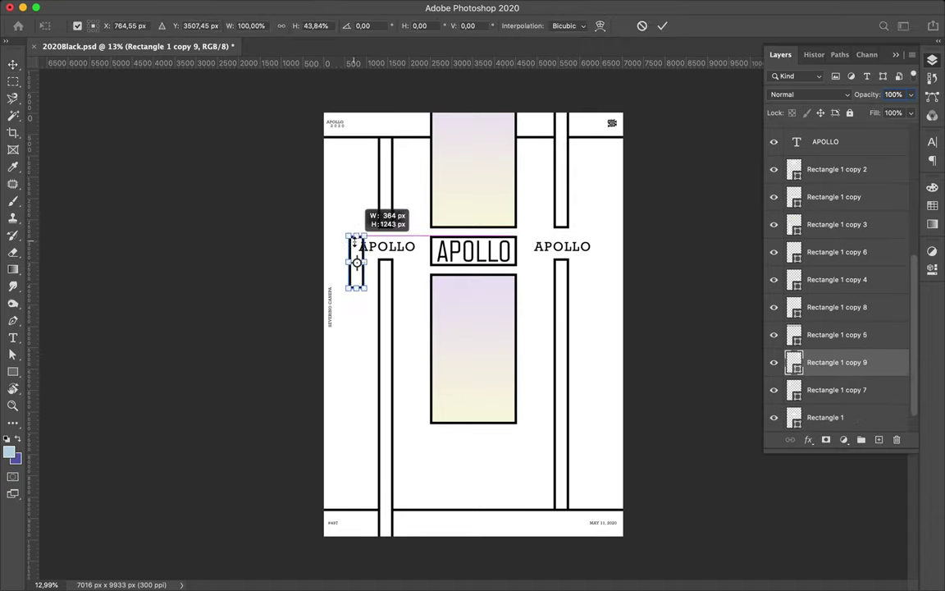
{"action": "mouse_move", "coordinate": [343, 239]}
{"action": "left_mouse_down"}
{"action": "mouse_move", "coordinate": [326, 267]}
{"action": "mouse_move", "coordinate": [322, 251]}
{"action": "mouse_move", "coordinate": [639, 277]}
{"action": "left_mouse_up"}
{"action": "key", "text": "Return"}
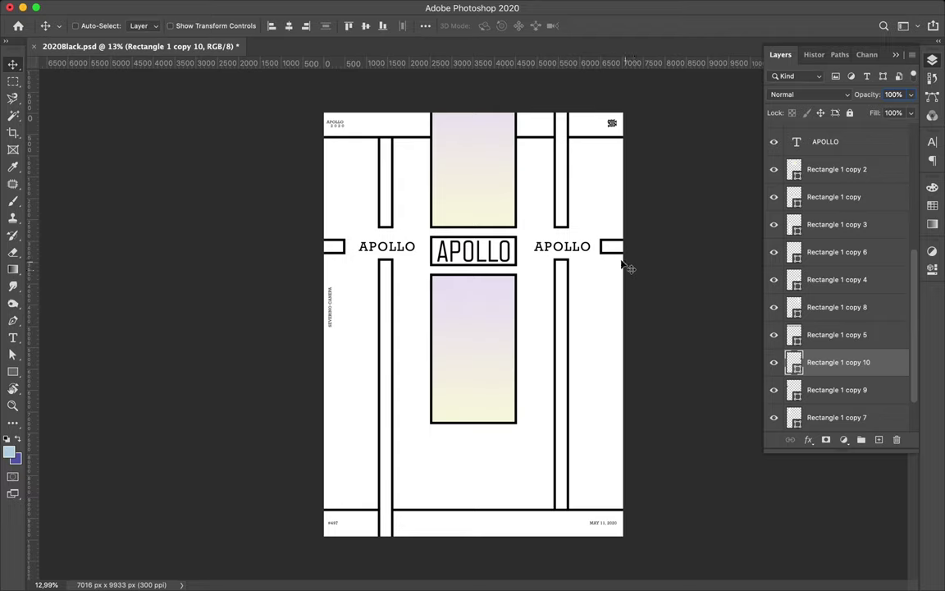
Stretch both edge pieces downward into tall outlined panels at the left and right edges.
{"action": "left_click", "coordinate": [333, 247], "text": "shift"}
{"action": "key", "text": "ctrl+t"}
{"action": "left_click_drag", "start_coordinate": [473, 254], "coordinate": [469, 369]}
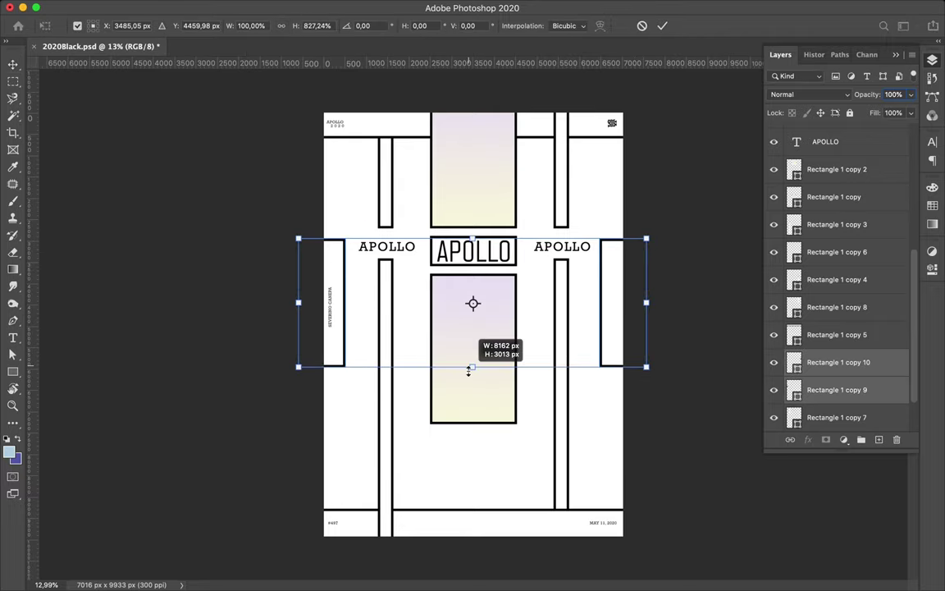
{"action": "key", "text": "Return"}
{"action": "left_click", "coordinate": [336, 284]}
{"action": "key", "text": "ctrl+t"}
{"action": "left_click_drag", "start_coordinate": [336, 284], "coordinate": [328, 296]}
{"action": "key", "text": "Escape"}
{"action": "left_click", "coordinate": [613, 299]}
{"action": "key", "text": "ctrl+t"}
{"action": "key", "text": "Escape"}
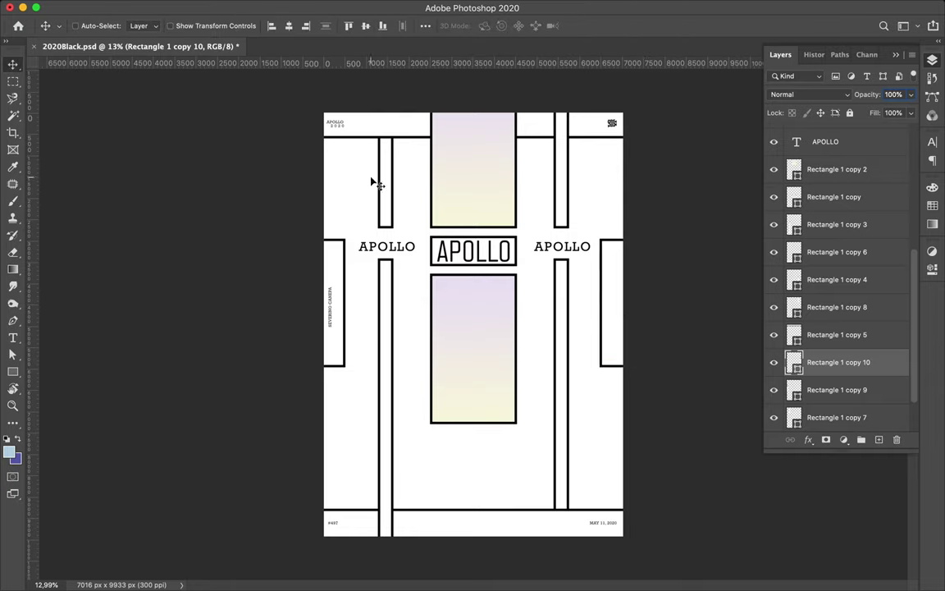
Switch to the Ellipse Tool.
{"action": "left_click", "coordinate": [12, 371]}
{"action": "right_click", "coordinate": [12, 371]}
{"action": "left_click", "coordinate": [74, 396]}
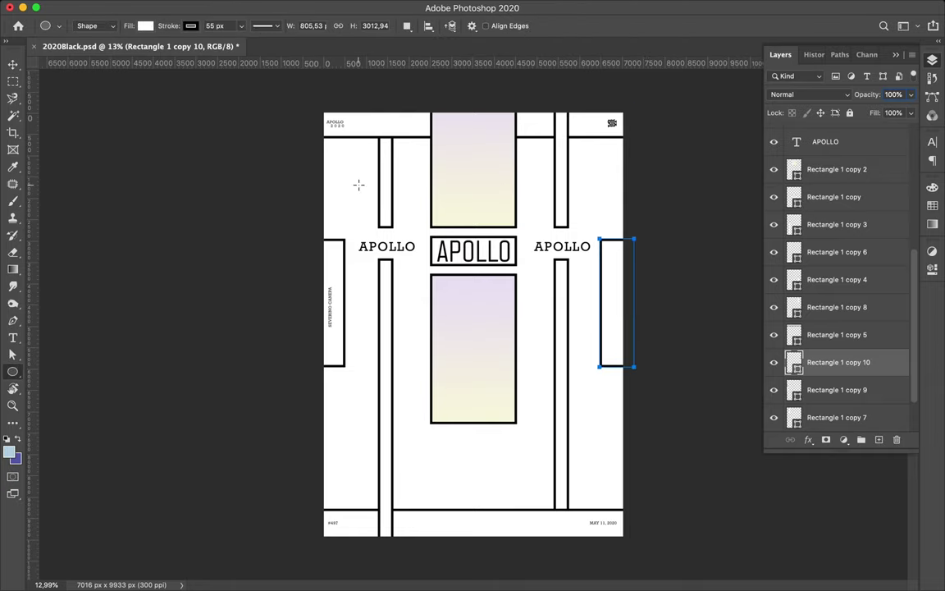
Draw an ellipse and enlarge it into a centred arc spanning the page width at the top edge.
{"action": "left_click_drag", "start_coordinate": [502, 216], "coordinate": [590, 274]}
{"action": "key", "text": "v"}
{"action": "left_click_drag", "start_coordinate": [532, 175], "coordinate": [538, 152]}
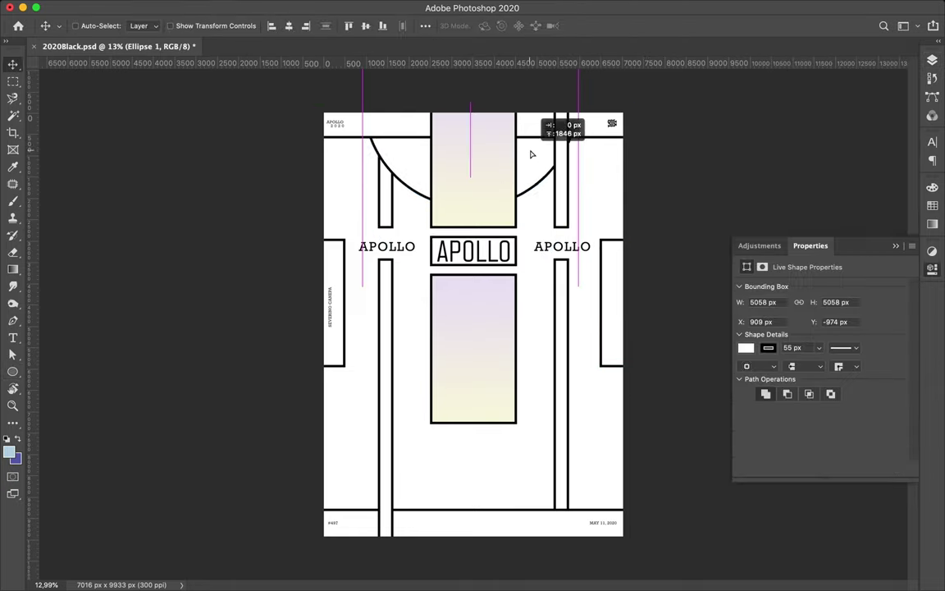
{"action": "key", "text": "ctrl+t"}
{"action": "left_click_drag", "start_coordinate": [577, 214], "coordinate": [568, 127]}
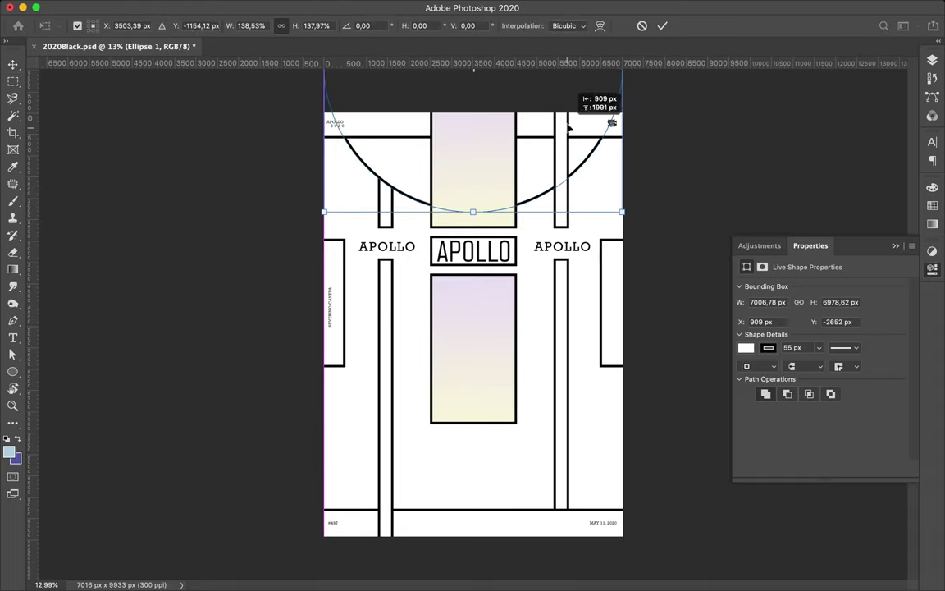
{"action": "key", "text": "Return"}
{"action": "left_click", "coordinate": [290, 27]}
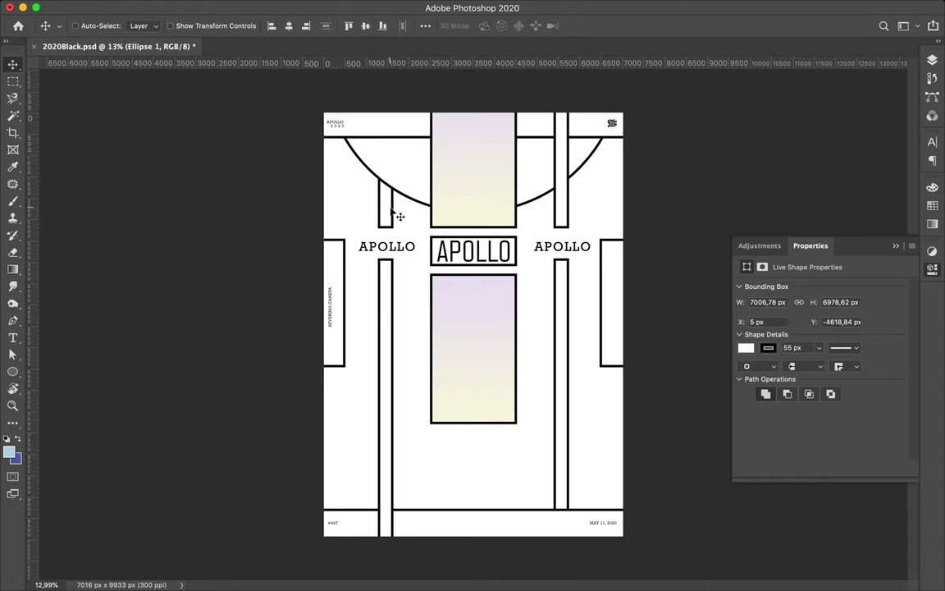
Copy the arc down into a dome at the poster bottom and restack it above the bars.
{"action": "left_click_drag", "start_coordinate": [392, 211], "coordinate": [392, 138]}
{"action": "key", "text": "F7"}
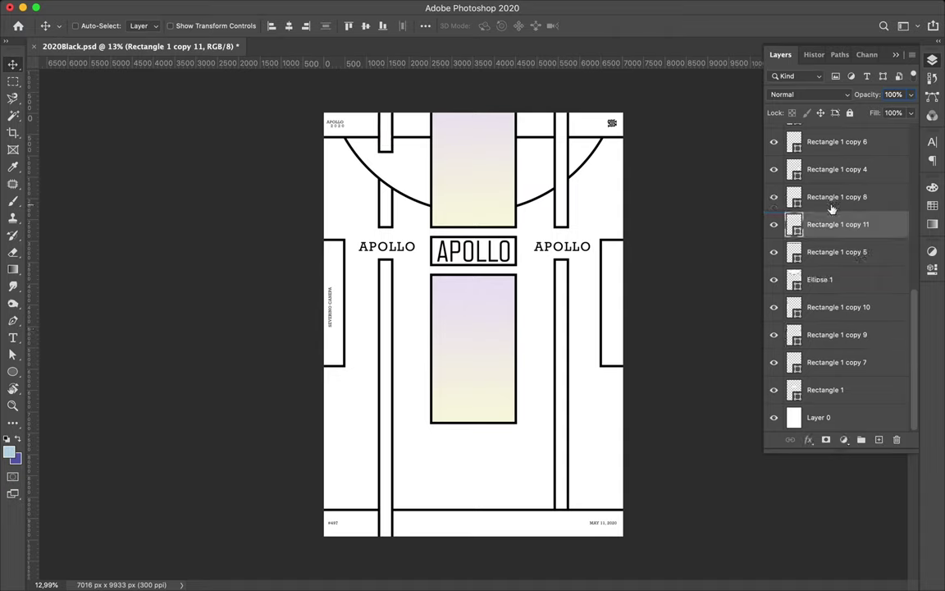
{"action": "left_click_drag", "start_coordinate": [541, 194], "coordinate": [534, 501]}
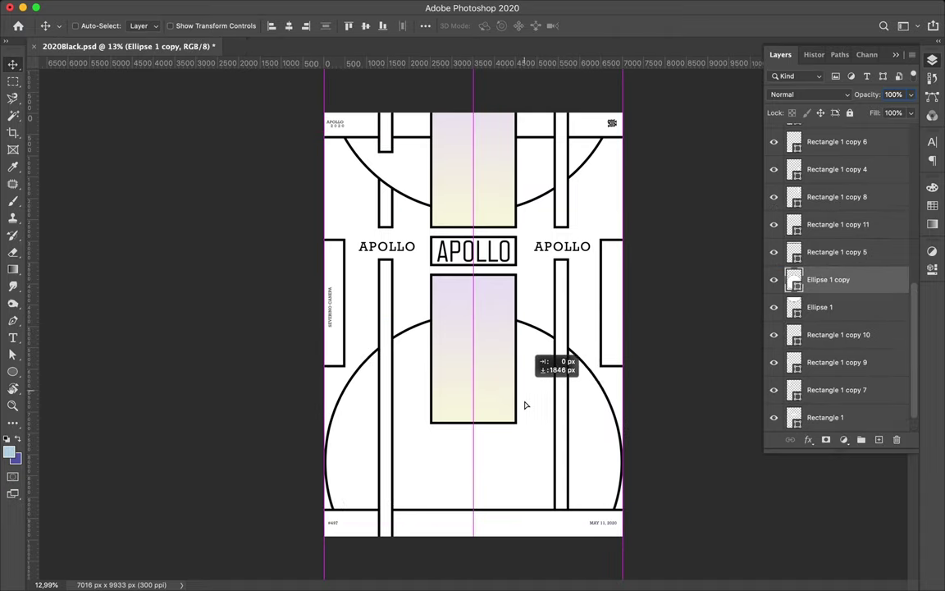
{"action": "left_click_drag", "start_coordinate": [534, 500], "coordinate": [537, 510]}
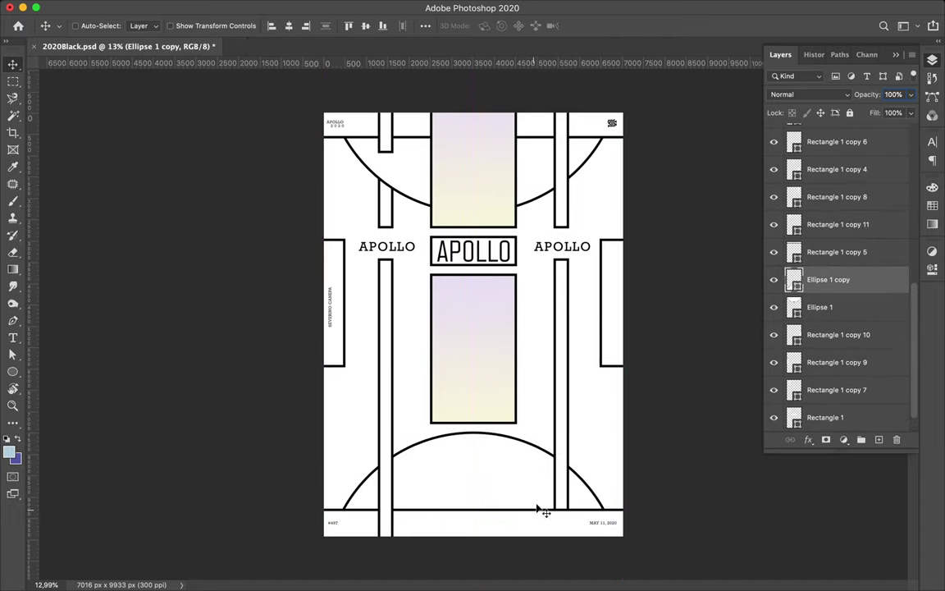
{"action": "left_click_drag", "start_coordinate": [834, 214], "coordinate": [835, 188]}
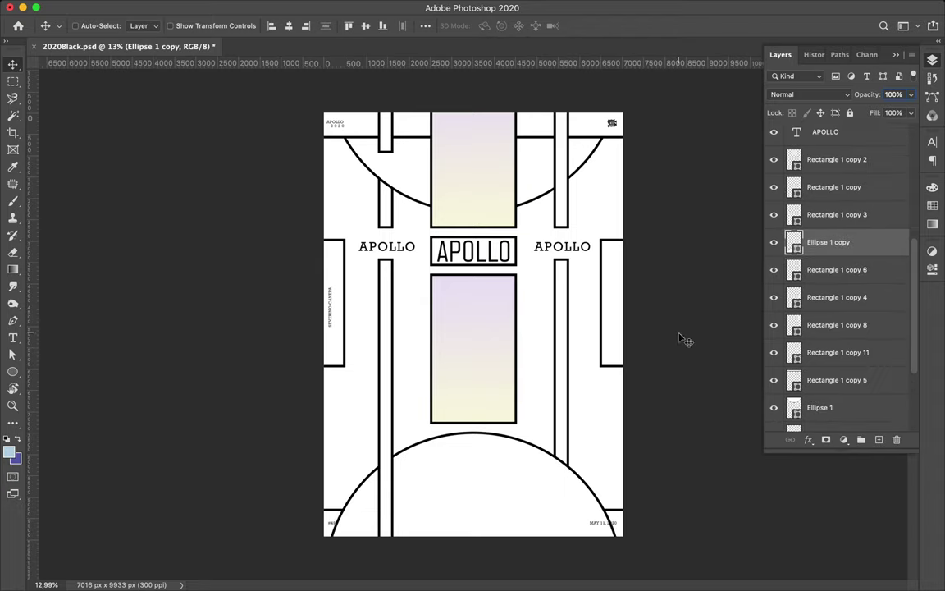
{"action": "left_click", "coordinate": [565, 327], "text": "ctrl"}
Copy a vertical bar down to the poster bottom above the dome and trim its length.
{"action": "key", "text": "ctrl+t"}
{"action": "left_click_drag", "start_coordinate": [562, 355], "coordinate": [561, 506]}
{"action": "key", "text": "Return"}
{"action": "left_click_drag", "start_coordinate": [820, 297], "coordinate": [820, 205]}
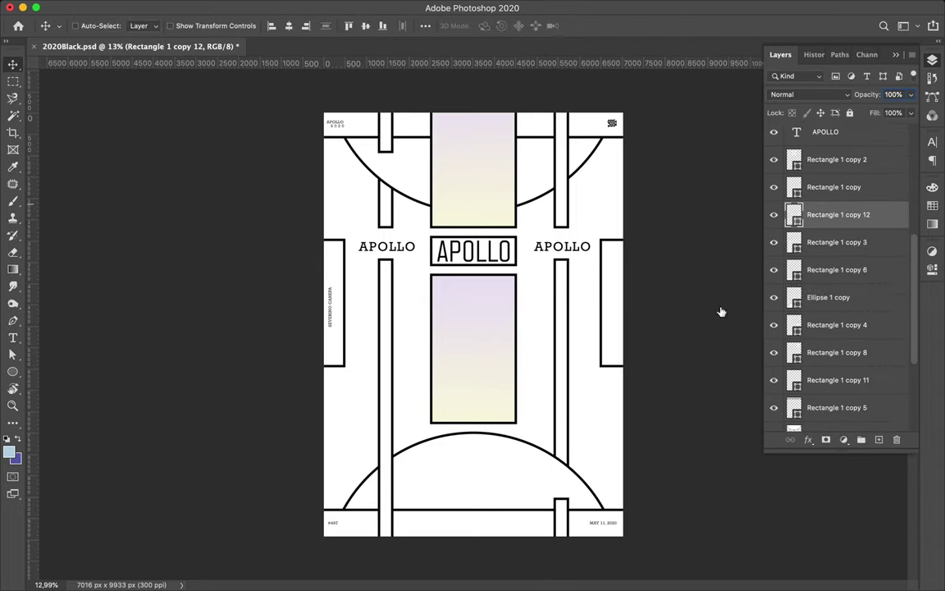
{"action": "key", "text": "ctrl+t"}
{"action": "left_click_drag", "start_coordinate": [561, 525], "coordinate": [561, 516]}
{"action": "key", "text": "Return"}
Stretch the lower gradient panel down to the dome and tuck it behind the dome.
{"action": "left_click", "coordinate": [483, 413]}
{"action": "key", "text": "ctrl+t"}
{"action": "key", "text": "Return"}
{"action": "key", "text": "ctrl+t"}
{"action": "left_click_drag", "start_coordinate": [473, 423], "coordinate": [474, 432]}
{"action": "key", "text": "Return"}
{"action": "left_click_drag", "start_coordinate": [833, 187], "coordinate": [823, 366]}
Copy the title box down to the lower left and resize it into a tall box.
{"action": "mouse_move", "coordinate": [525, 447]}
{"action": "left_mouse_down"}
{"action": "mouse_move", "coordinate": [477, 538]}
{"action": "mouse_move", "coordinate": [477, 499]}
{"action": "mouse_move", "coordinate": [477, 513]}
{"action": "left_mouse_up"}
{"action": "key", "text": "ctrl+z"}
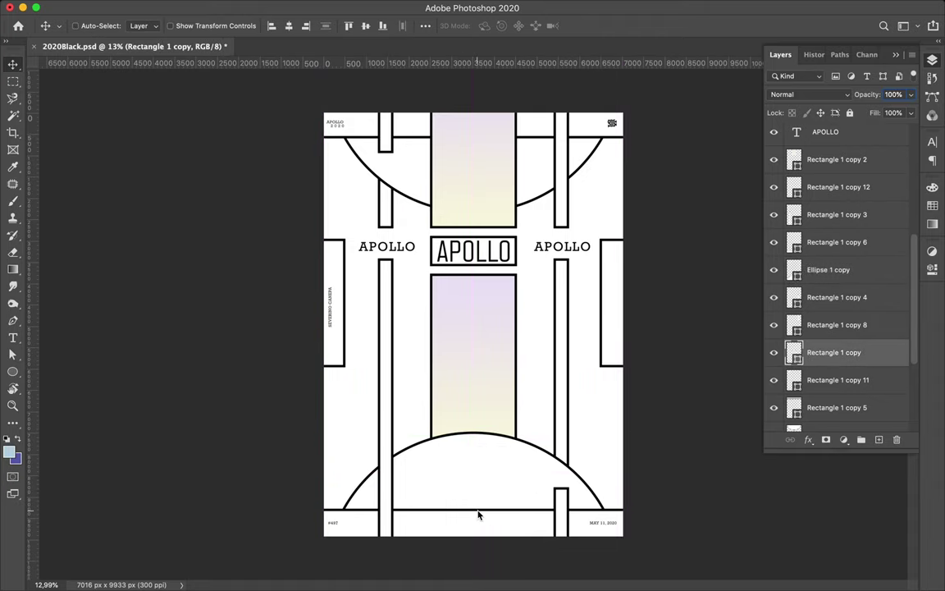
{"action": "scroll", "coordinate": [404, 335], "scroll_direction": "up", "scroll_amount": 2}
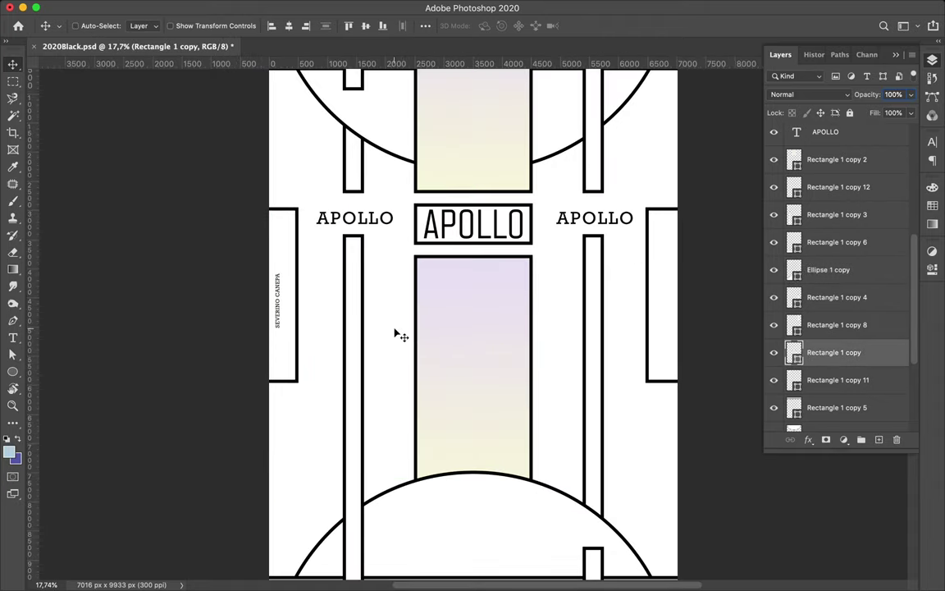
{"action": "scroll", "coordinate": [394, 332], "scroll_direction": "down", "scroll_amount": 1}
{"action": "mouse_move", "coordinate": [462, 238]}
{"action": "left_mouse_down"}
{"action": "mouse_move", "coordinate": [413, 420]}
{"action": "mouse_move", "coordinate": [373, 402]}
{"action": "mouse_move", "coordinate": [373, 508]}
{"action": "mouse_move", "coordinate": [586, 474]}
{"action": "left_mouse_up"}
{"action": "key", "text": "ctrl+t"}
{"action": "key", "text": "Return"}
{"action": "key", "text": "ctrl+t"}
{"action": "key", "text": "Return"}
Stretch the right-side box copy downward and move it behind the vertical bar.
{"action": "key", "text": "ctrl+t"}
{"action": "left_click_drag", "start_coordinate": [574, 511], "coordinate": [574, 502]}
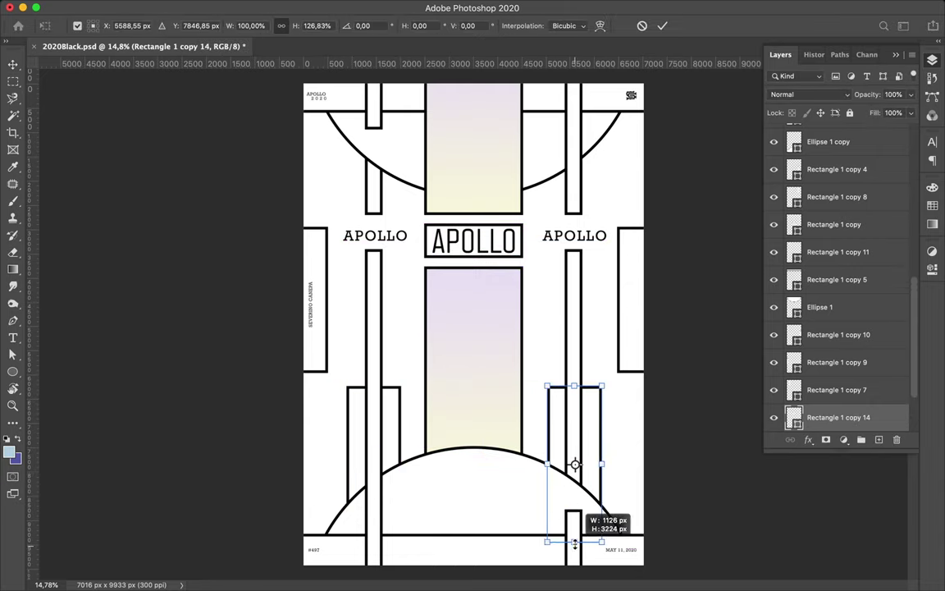
{"action": "key", "text": "Return"}
{"action": "scroll", "coordinate": [837, 344], "scroll_direction": "down", "scroll_amount": 3}
{"action": "mouse_move", "coordinate": [824, 335]}
{"action": "left_mouse_down"}
{"action": "mouse_move", "coordinate": [824, 344]}
{"action": "mouse_move", "coordinate": [837, 160]}
{"action": "left_mouse_up"}
Stretch the short bottom-right bar upward into a longer inner bar.
{"action": "scroll", "coordinate": [833, 158], "scroll_direction": "up", "scroll_amount": 2}
{"action": "left_click", "coordinate": [574, 527]}
{"action": "key", "text": "ctrl+t"}
{"action": "left_click_drag", "start_coordinate": [575, 528], "coordinate": [560, 443]}
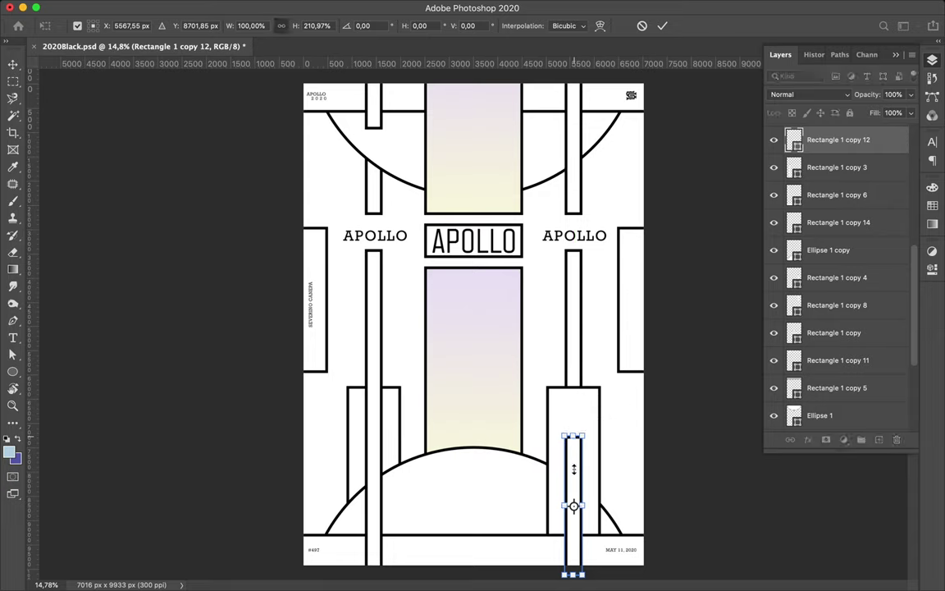
{"action": "key", "text": "Return"}
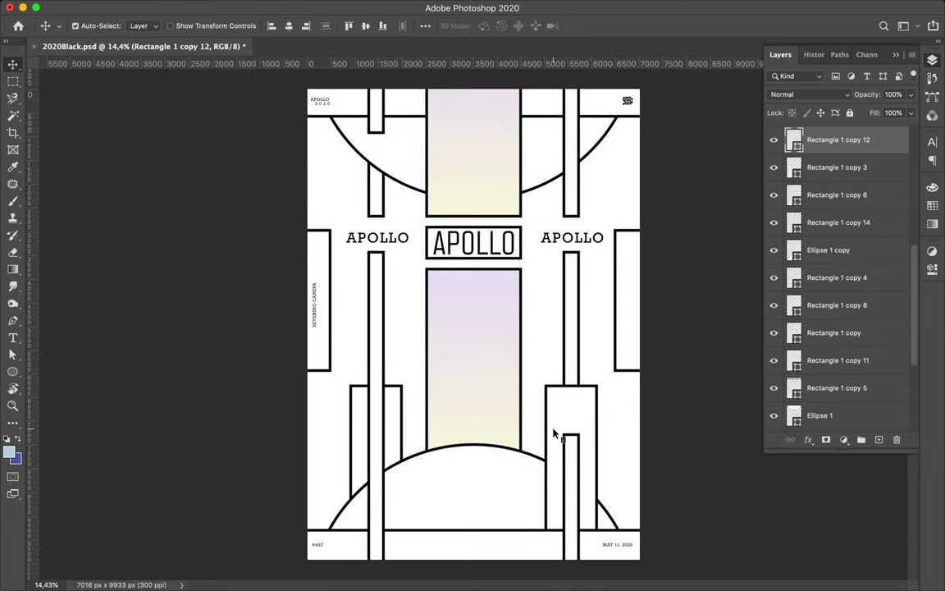
{"action": "left_click", "coordinate": [423, 241], "text": "super"}
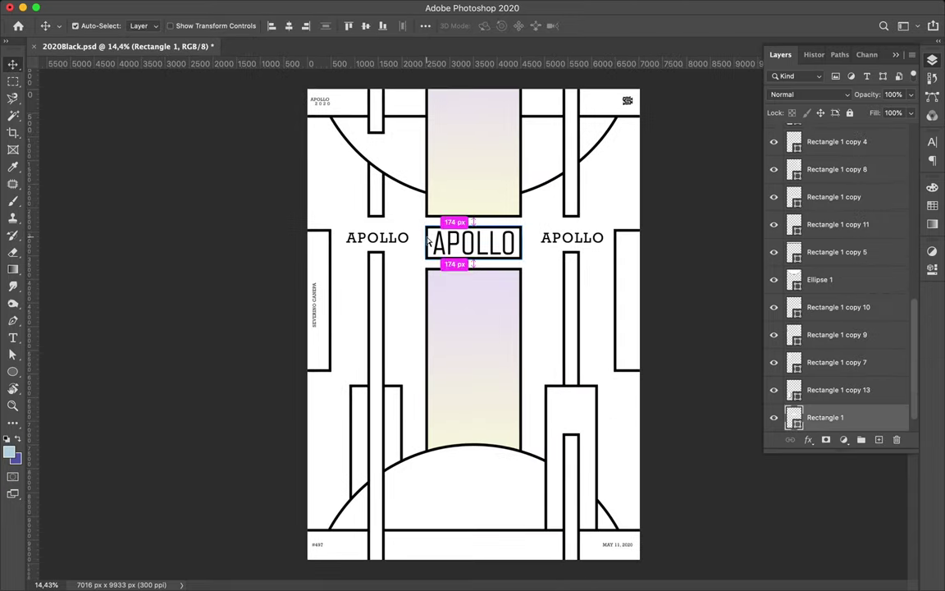
{"action": "left_click_drag", "start_coordinate": [422, 241], "coordinate": [435, 220]}
{"action": "key", "text": "ctrl+t"}
{"action": "left_click_drag", "start_coordinate": [505, 238], "coordinate": [545, 284]}
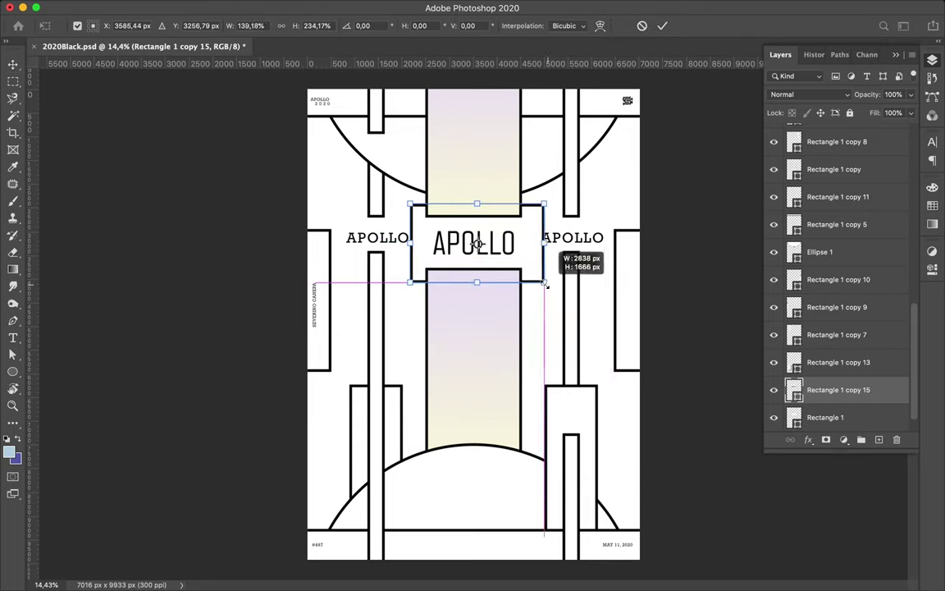
{"action": "key", "text": "Return"}
{"action": "left_click_drag", "start_coordinate": [836, 390], "coordinate": [816, 428]}
{"action": "left_click_drag", "start_coordinate": [528, 237], "coordinate": [531, 238]}
{"action": "key", "text": "Delete"}
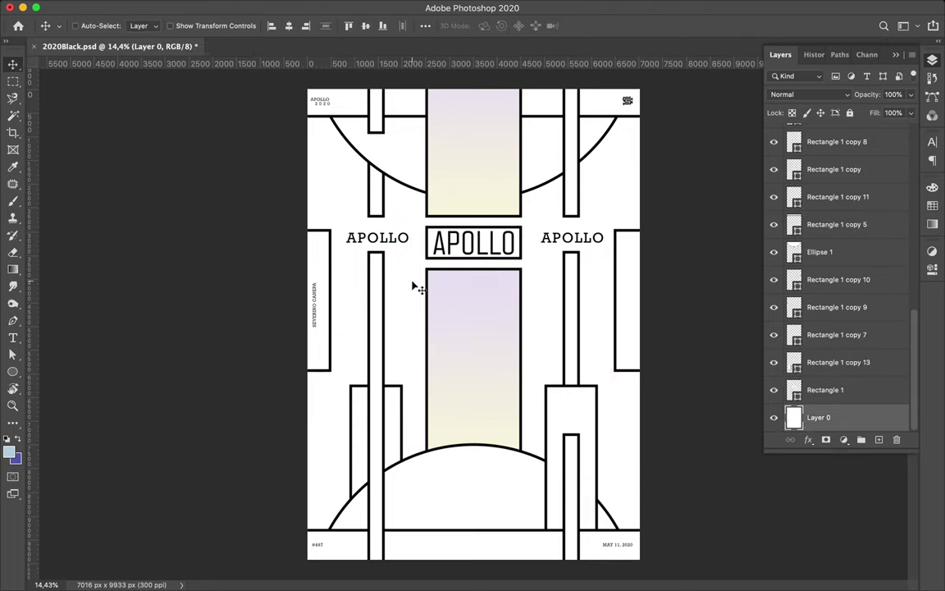
{"action": "left_click", "coordinate": [373, 127], "text": "super"}
{"action": "key", "text": "a"}
Give the top-left short bar and the bottom-right bar the pale gradient fill.
{"action": "left_click", "coordinate": [196, 25]}
{"action": "left_click", "coordinate": [484, 292]}
{"action": "key", "text": "super+minus"}
{"action": "key", "text": "super+t"}
{"action": "key", "text": "Return"}
{"action": "key", "text": "v"}
{"action": "left_click", "coordinate": [547, 451], "text": "super"}
{"action": "key", "text": "a"}
{"action": "left_click", "coordinate": [196, 25]}
{"action": "left_click", "coordinate": [123, 41]}
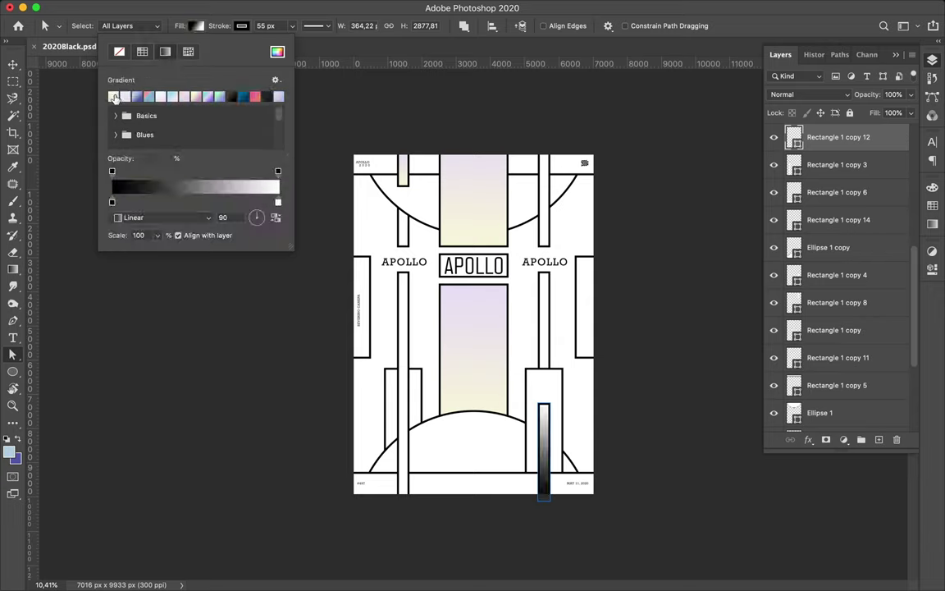
{"action": "key", "text": "Return"}
{"action": "key", "text": "super+plus"}
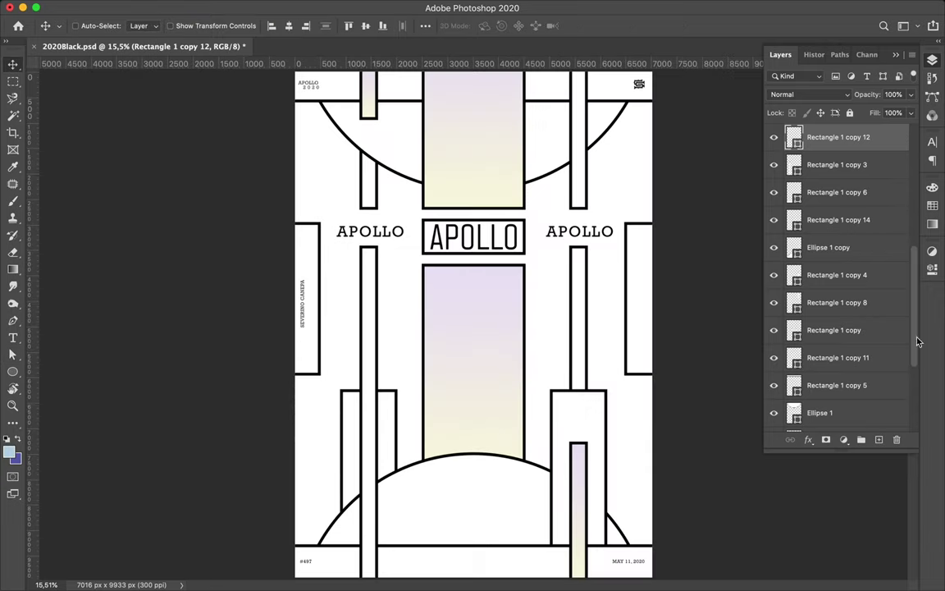
Duplicate the APOLLO box down into the lower part of the poster.
{"action": "key", "text": "alt+comma"}
{"action": "mouse_move", "coordinate": [522, 256]}
{"action": "left_mouse_down"}
{"action": "mouse_move", "coordinate": [380, 450]}
{"action": "mouse_move", "coordinate": [670, 566]}
{"action": "left_mouse_up"}
{"action": "key", "text": "super+t"}
Stretch the copy into a wide band, move it beneath other shapes, and apply the lilac-yellow gradient.
{"action": "key", "text": "Return"}
{"action": "left_click_drag", "start_coordinate": [637, 462], "coordinate": [645, 480]}
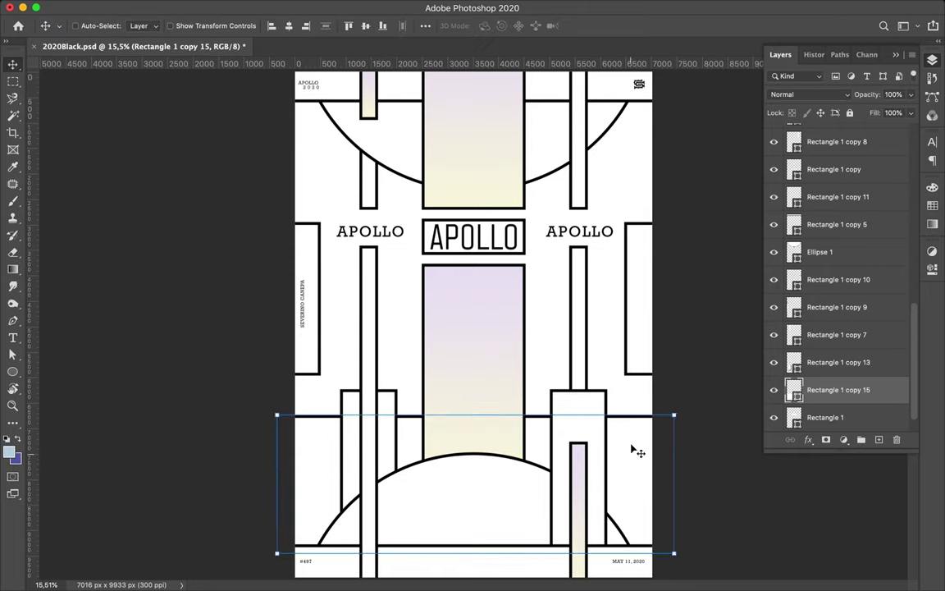
{"action": "left_click_drag", "start_coordinate": [837, 389], "coordinate": [853, 403]}
{"action": "key", "text": "a"}
{"action": "left_click", "coordinate": [196, 26]}
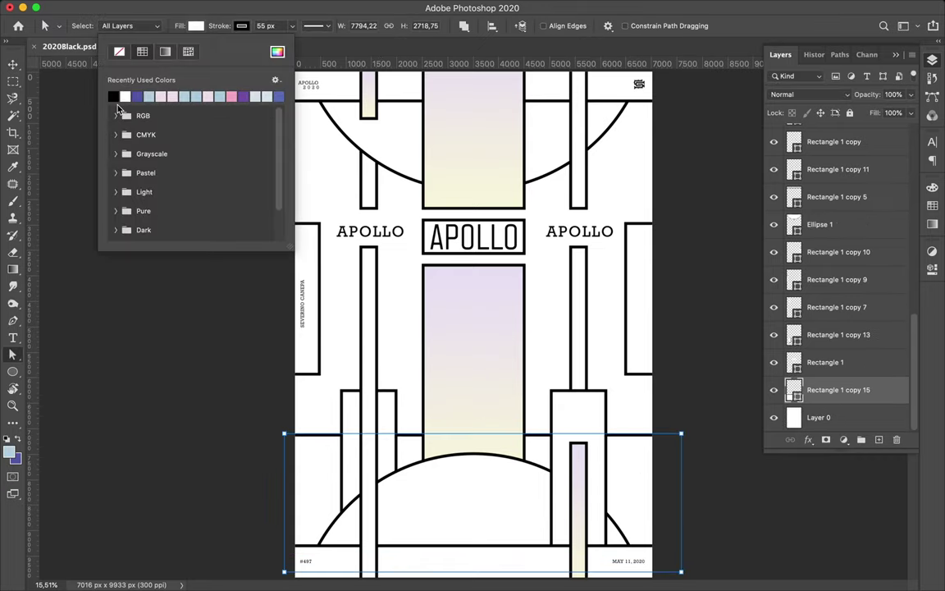
{"action": "left_click", "coordinate": [165, 51]}
{"action": "key", "text": "v"}
Resize the gradient band to fit the bottom of the poster.
{"action": "scroll", "coordinate": [574, 410], "scroll_direction": "down", "scroll_amount": 2}
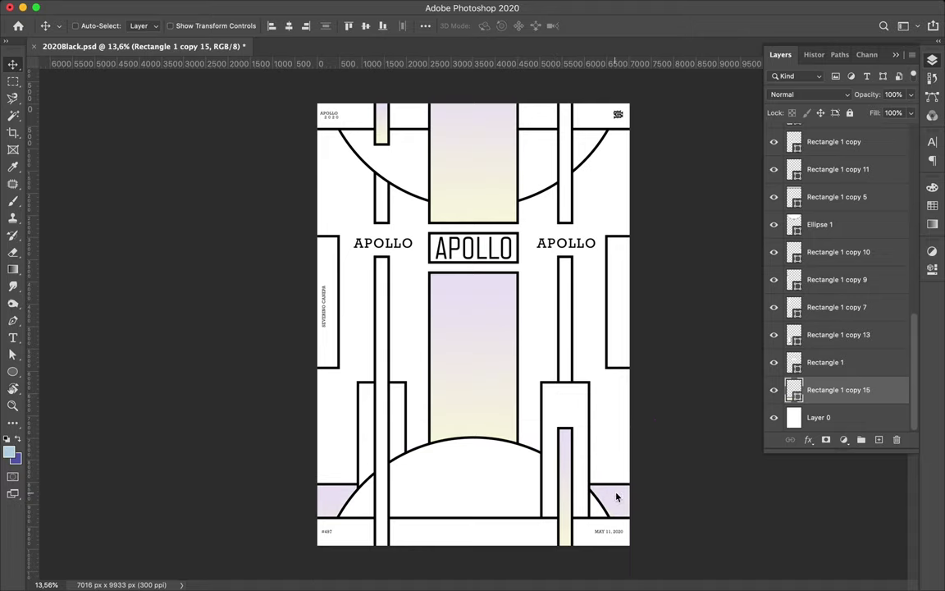
{"action": "key", "text": "ctrl+t"}
{"action": "scroll", "coordinate": [480, 492], "scroll_direction": "down", "scroll_amount": 2}
{"action": "left_click_drag", "start_coordinate": [480, 553], "coordinate": [476, 475]}
{"action": "key", "text": "Return"}
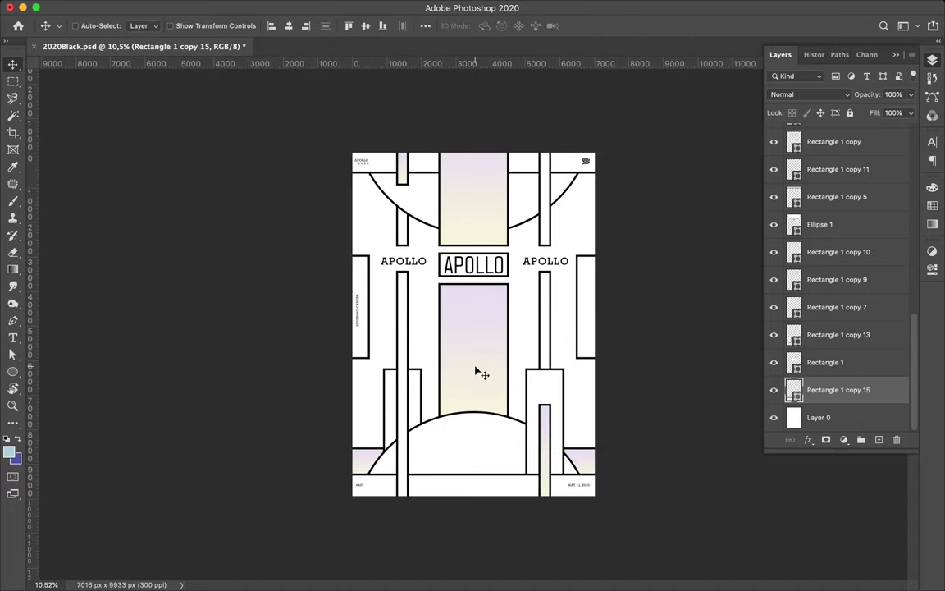
{"action": "scroll", "coordinate": [481, 371], "scroll_direction": "up", "scroll_amount": 3}
Fill both side rectangles with the lilac-yellow gradient and copy the large arc circle downward.
{"action": "left_click", "coordinate": [302, 345]}
{"action": "left_click", "coordinate": [650, 382], "text": "shift"}
{"action": "key", "text": "a"}
{"action": "left_click", "coordinate": [195, 25]}
{"action": "left_click", "coordinate": [165, 51]}
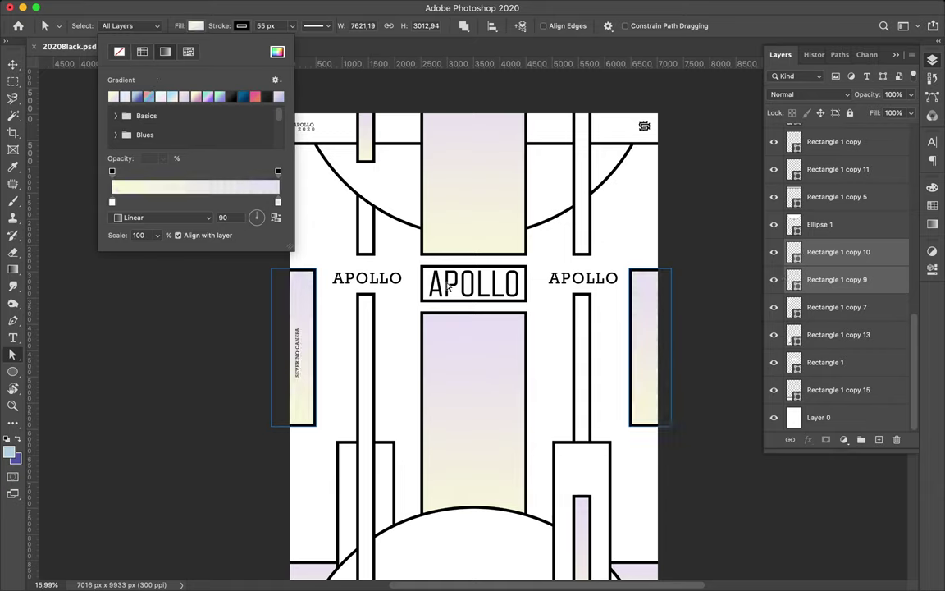
{"action": "key", "text": "v"}
{"action": "scroll", "coordinate": [410, 377], "scroll_direction": "down", "scroll_amount": 1}
{"action": "scroll", "coordinate": [414, 378], "scroll_direction": "down", "scroll_amount": 1}
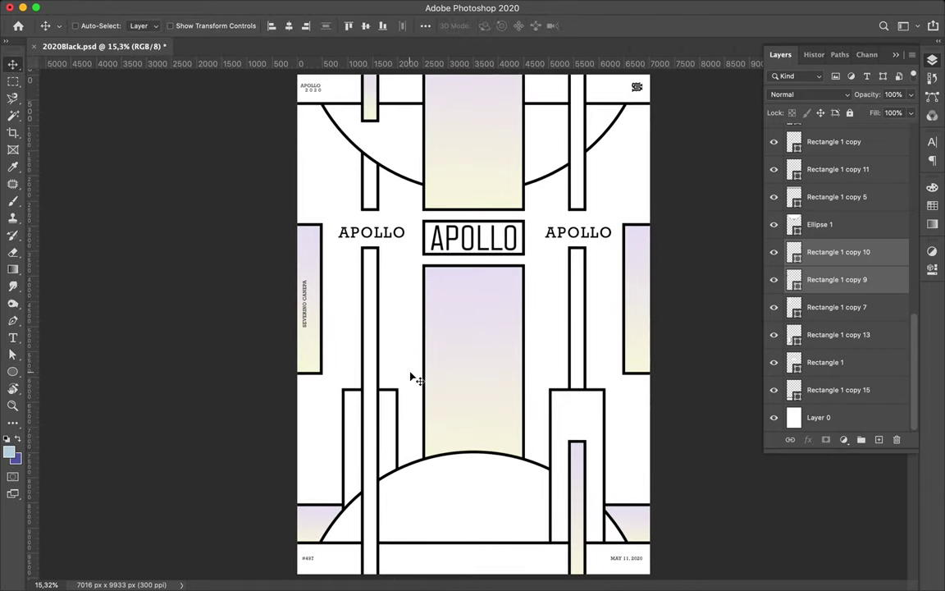
{"action": "scroll", "coordinate": [414, 379], "scroll_direction": "down", "scroll_amount": 3}
{"action": "left_click_drag", "start_coordinate": [480, 466], "coordinate": [463, 514]}
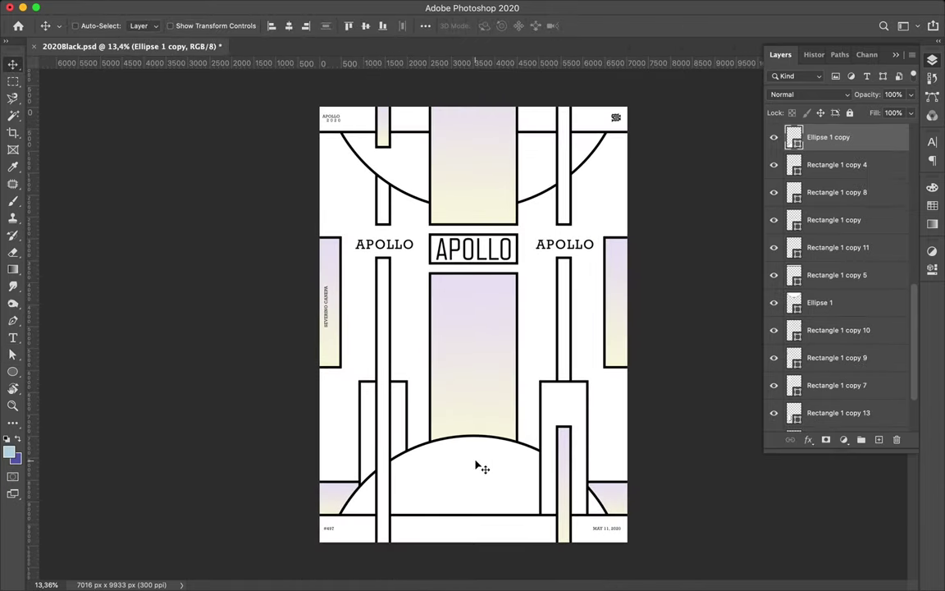
Shrink the copied circle, give it the gradient fill, and move it into position.
{"action": "scroll", "coordinate": [463, 514], "scroll_direction": "down", "scroll_amount": 2}
{"action": "key", "text": "ctrl+t"}
{"action": "left_click_drag", "start_coordinate": [576, 545], "coordinate": [541, 525]}
{"action": "key", "text": "Return"}
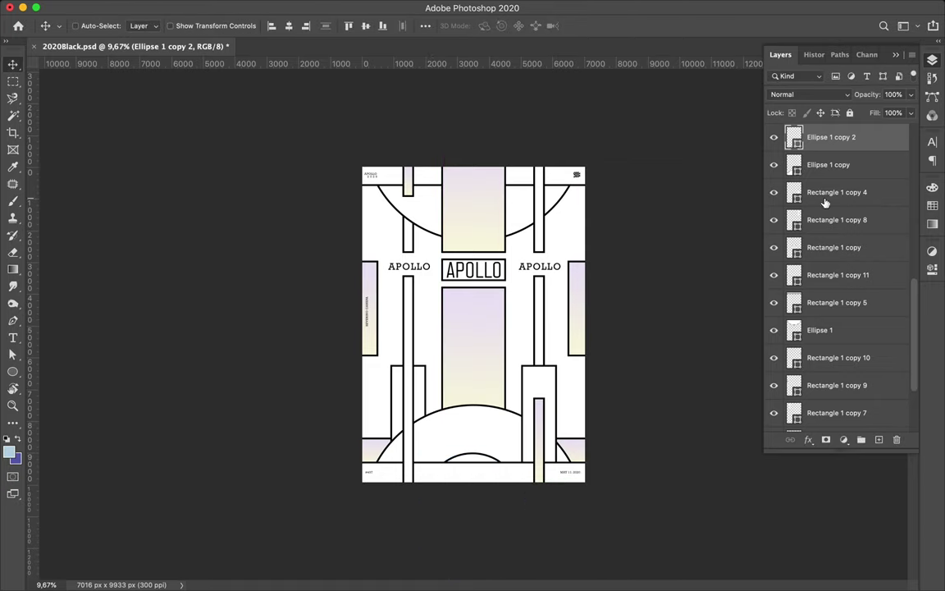
{"action": "key", "text": "u"}
{"action": "left_click", "coordinate": [136, 26]}
{"action": "key", "text": "Escape"}
{"action": "key", "text": "v"}
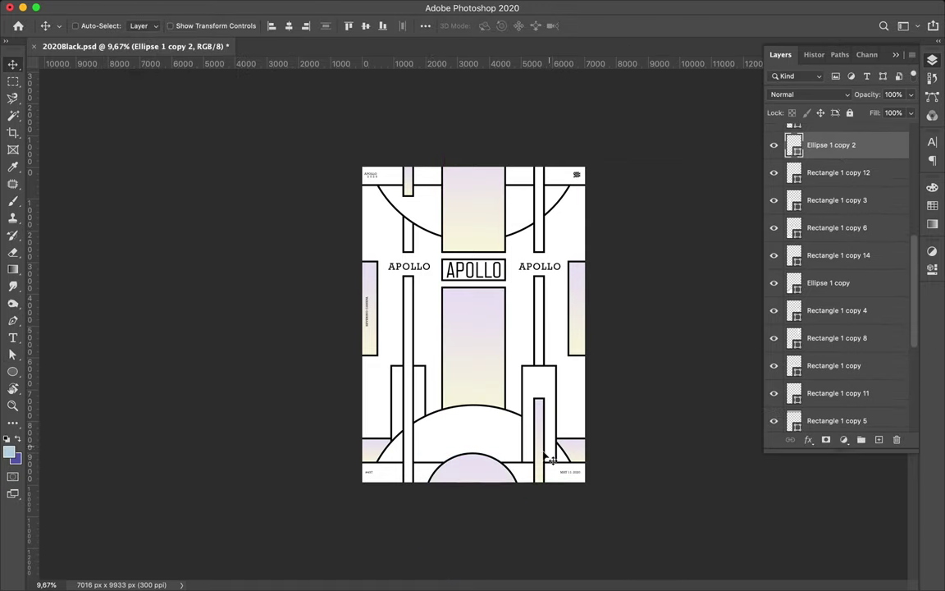
{"action": "left_click_drag", "start_coordinate": [484, 469], "coordinate": [484, 443]}
Delete the circle's bottom anchor to make a half-circle and set it on the bottom edge.
{"action": "scroll", "coordinate": [484, 443], "scroll_direction": "up", "scroll_amount": 3}
{"action": "key", "text": "ctrl+t"}
{"action": "key", "text": "Return"}
{"action": "key", "text": "a"}
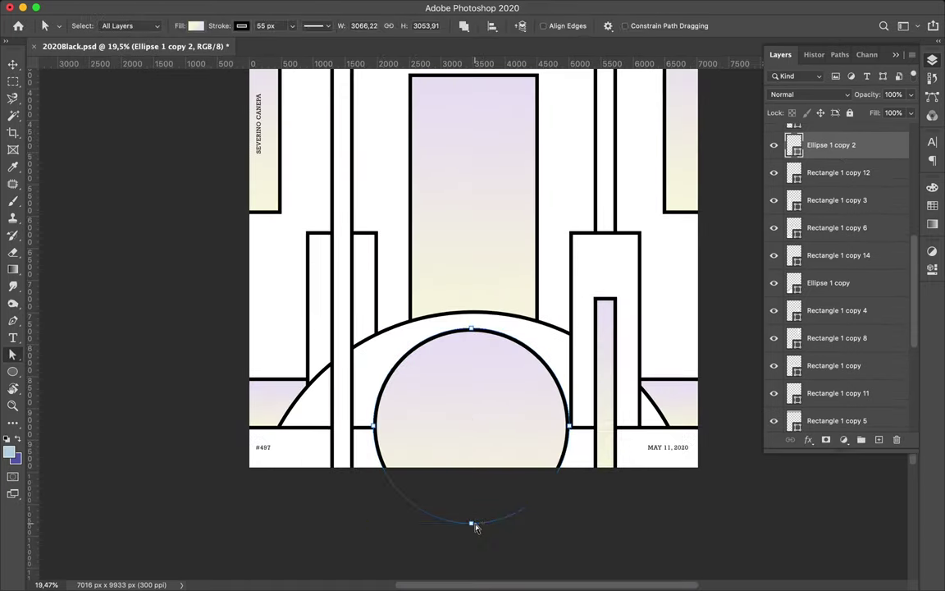
{"action": "left_click", "coordinate": [477, 522]}
{"action": "key", "text": "Delete"}
{"action": "key", "text": "v"}
{"action": "left_click_drag", "start_coordinate": [492, 340], "coordinate": [492, 382]}
{"action": "scroll", "coordinate": [492, 381], "scroll_direction": "down", "scroll_amount": 2}
{"action": "scroll", "coordinate": [440, 342], "scroll_direction": "down", "scroll_amount": 2}
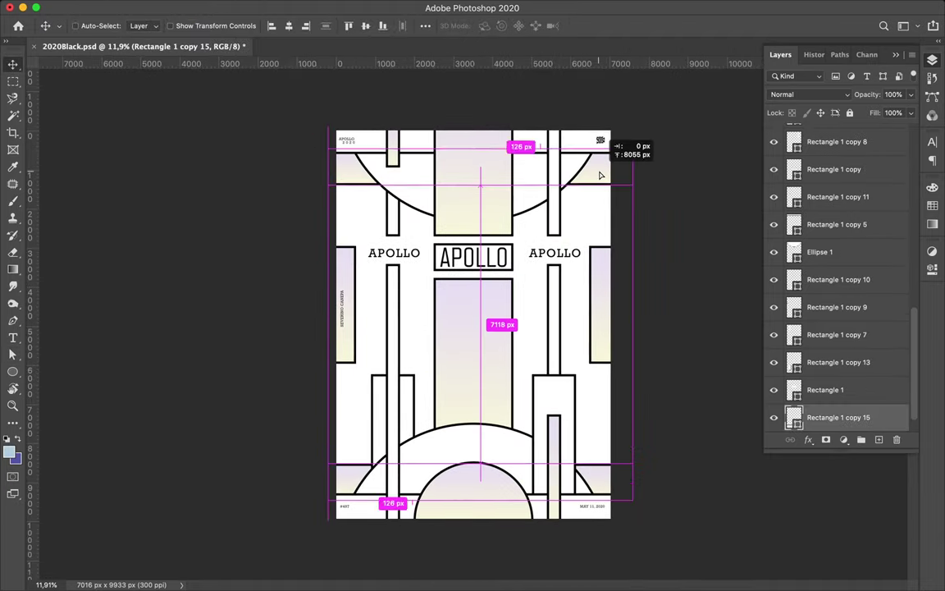
Copy the bottom corner band to the top and draw a white-filled small rectangle in the central bar.
{"action": "left_click_drag", "start_coordinate": [611, 475], "coordinate": [607, 174]}
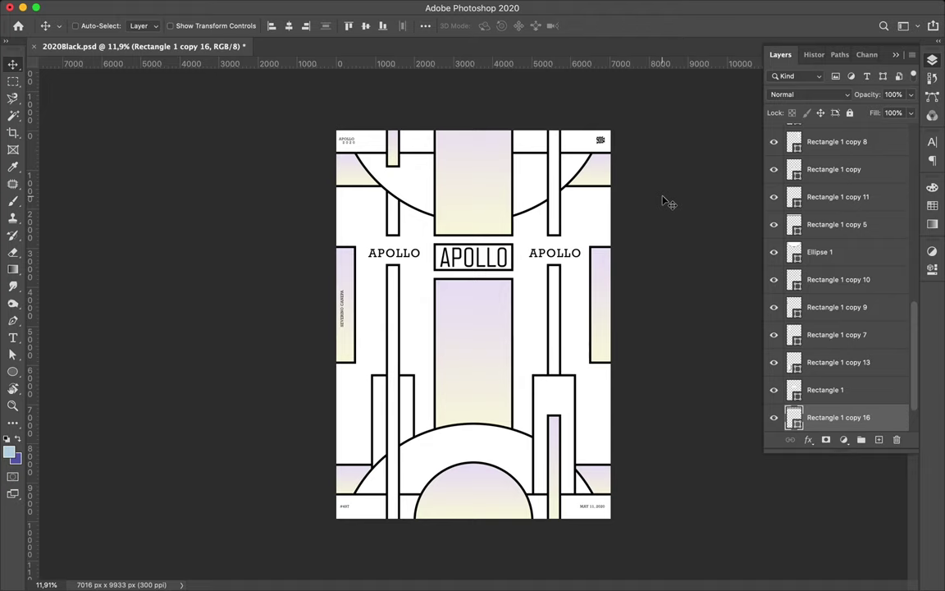
{"action": "scroll", "coordinate": [475, 324], "scroll_direction": "up", "scroll_amount": 2}
{"action": "key", "text": "u"}
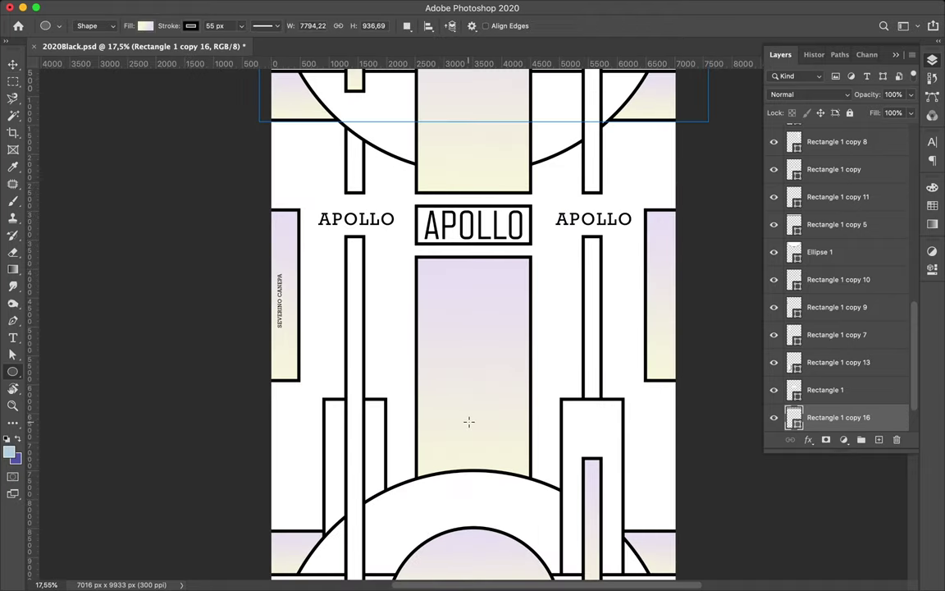
{"action": "left_click_drag", "start_coordinate": [488, 456], "coordinate": [504, 498]}
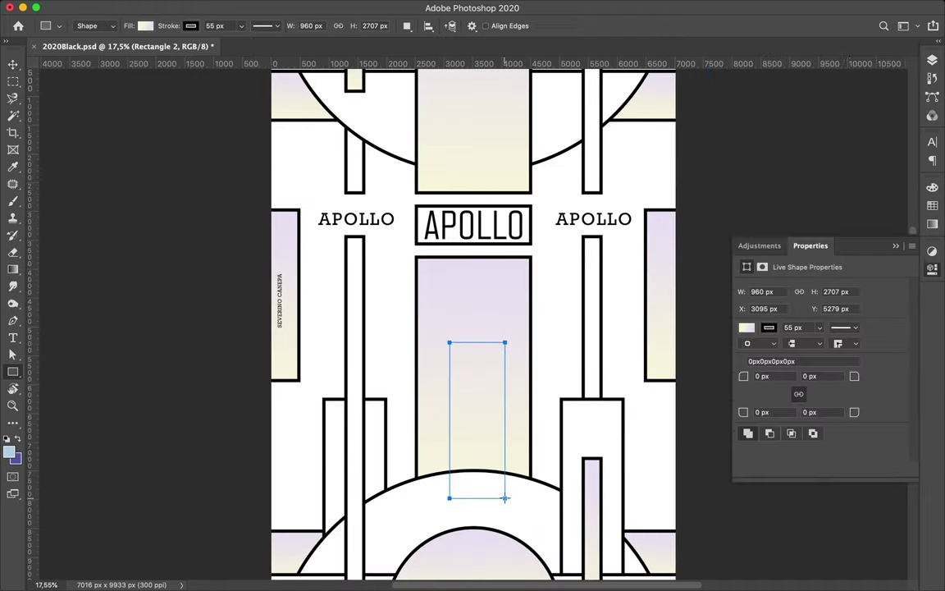
{"action": "left_click", "coordinate": [145, 25]}
{"action": "left_click", "coordinate": [12, 64]}
Raise the white rectangle's layer in the stack and make the rectangle shorter.
{"action": "left_click", "coordinate": [931, 59]}
{"action": "mouse_move", "coordinate": [825, 284]}
{"action": "left_mouse_down"}
{"action": "mouse_move", "coordinate": [835, 174]}
{"action": "mouse_move", "coordinate": [836, 332]}
{"action": "left_mouse_up"}
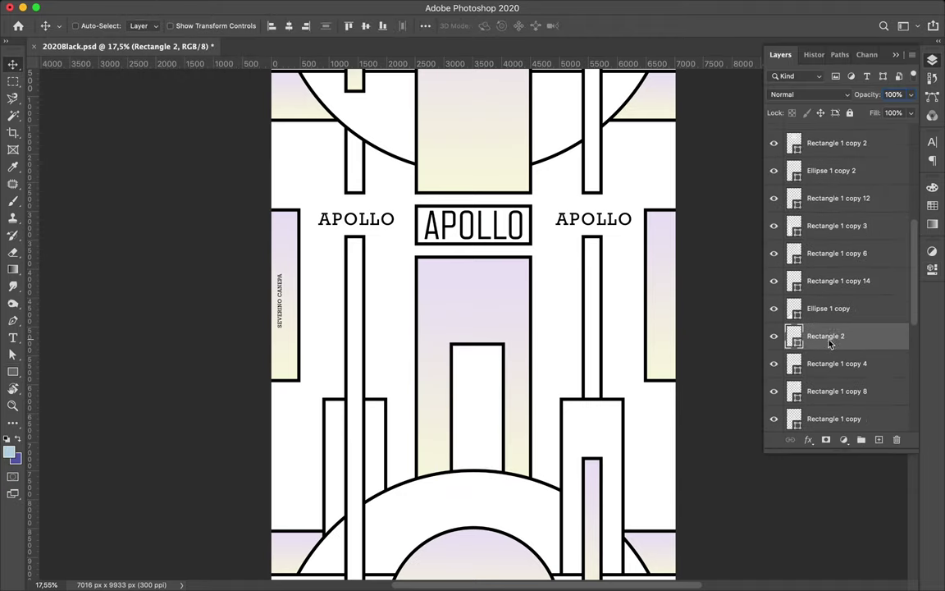
{"action": "key", "text": "ctrl+t"}
{"action": "mouse_move", "coordinate": [471, 337]}
{"action": "left_mouse_down"}
{"action": "mouse_move", "coordinate": [472, 390]}
{"action": "mouse_move", "coordinate": [482, 347]}
{"action": "left_mouse_up"}
{"action": "key", "text": "Return"}
{"action": "key", "text": "ctrl+t"}
{"action": "key", "text": "Return"}
Duplicate the small white rectangle into the top central gradient bar.
{"action": "key", "text": "ctrl+j"}
{"action": "mouse_move", "coordinate": [828, 363]}
{"action": "left_mouse_down"}
{"action": "mouse_move", "coordinate": [834, 129]}
{"action": "mouse_move", "coordinate": [833, 209]}
{"action": "left_mouse_up"}
{"action": "left_click_drag", "start_coordinate": [484, 373], "coordinate": [488, 145]}
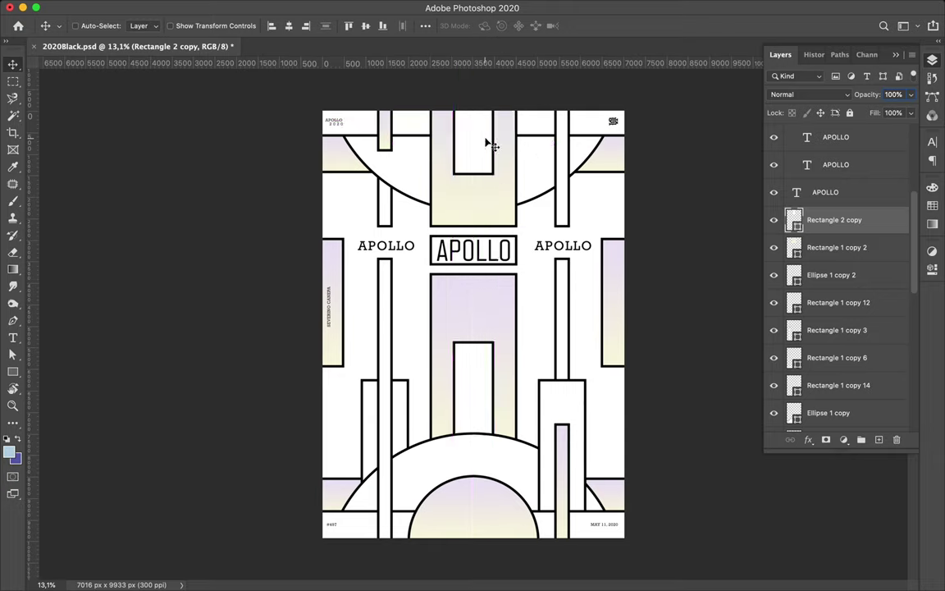
{"action": "left_click", "coordinate": [400, 407], "text": "ctrl"}
Place a resized copy of the bar at the poster's left edge.
{"action": "left_click_drag", "start_coordinate": [401, 407], "coordinate": [308, 303]}
{"action": "key", "text": "ctrl+t"}
{"action": "mouse_move", "coordinate": [307, 365]}
{"action": "left_mouse_down"}
{"action": "mouse_move", "coordinate": [312, 378]}
{"action": "mouse_move", "coordinate": [632, 345]}
{"action": "left_mouse_up"}
{"action": "key", "text": "Return"}
Copy the bar to the right edge and extend the left strip toward the bottom.
{"action": "left_click_drag", "start_coordinate": [369, 249], "coordinate": [337, 275]}
{"action": "key", "text": "ctrl+t"}
{"action": "left_click_drag", "start_coordinate": [308, 385], "coordinate": [308, 523]}
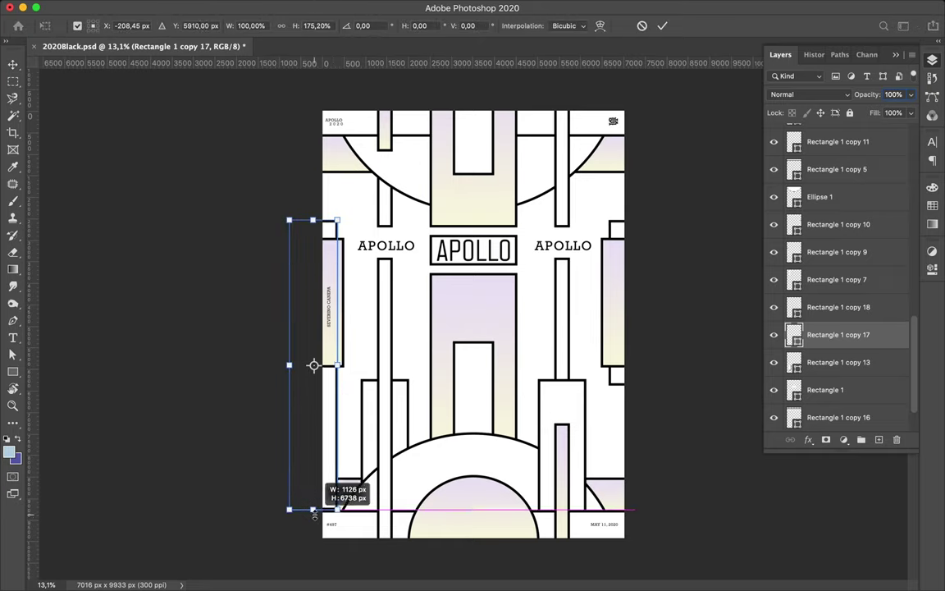
{"action": "key", "text": "Return"}
Extend the right-edge strip down toward the poster bottom.
{"action": "left_click", "coordinate": [628, 386], "text": "ctrl"}
{"action": "key", "text": "ctrl+t"}
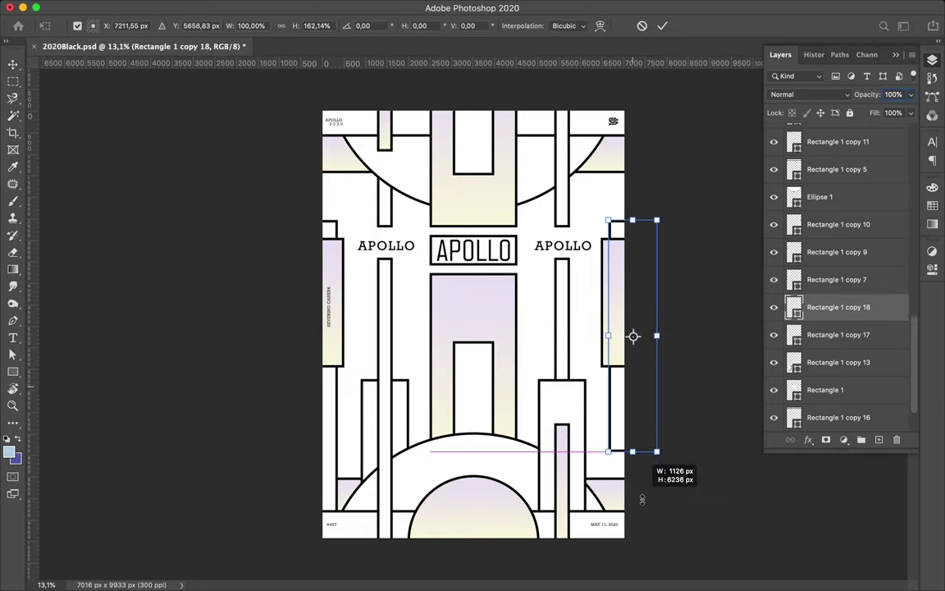
{"action": "left_click_drag", "start_coordinate": [634, 383], "coordinate": [634, 515]}
{"action": "key", "text": "Return"}
Pull both edge strips up to near full height and group them as Group 2.
{"action": "left_click", "coordinate": [472, 223], "text": "ctrl+shift"}
{"action": "key", "text": "ctrl+t"}
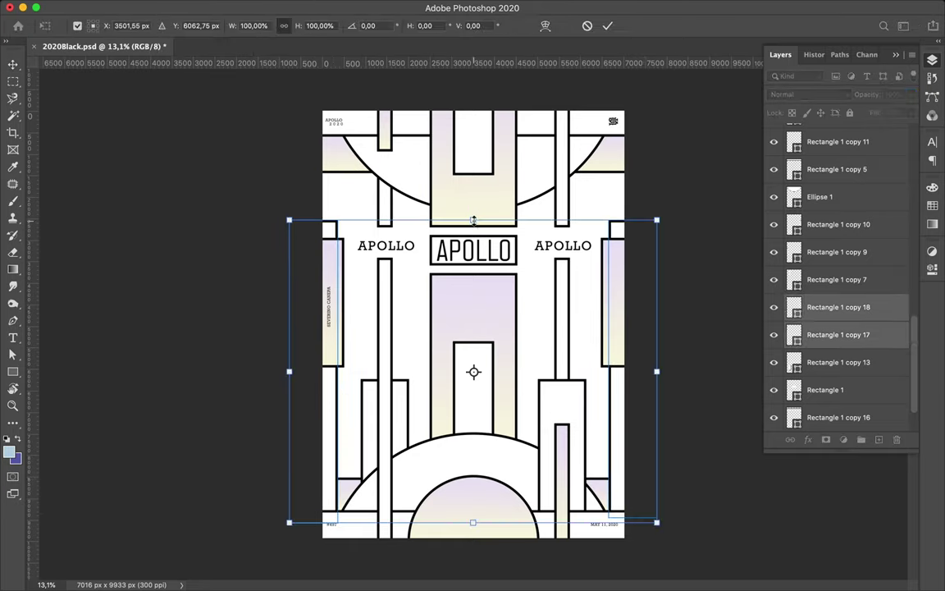
{"action": "left_click_drag", "start_coordinate": [473, 215], "coordinate": [473, 123]}
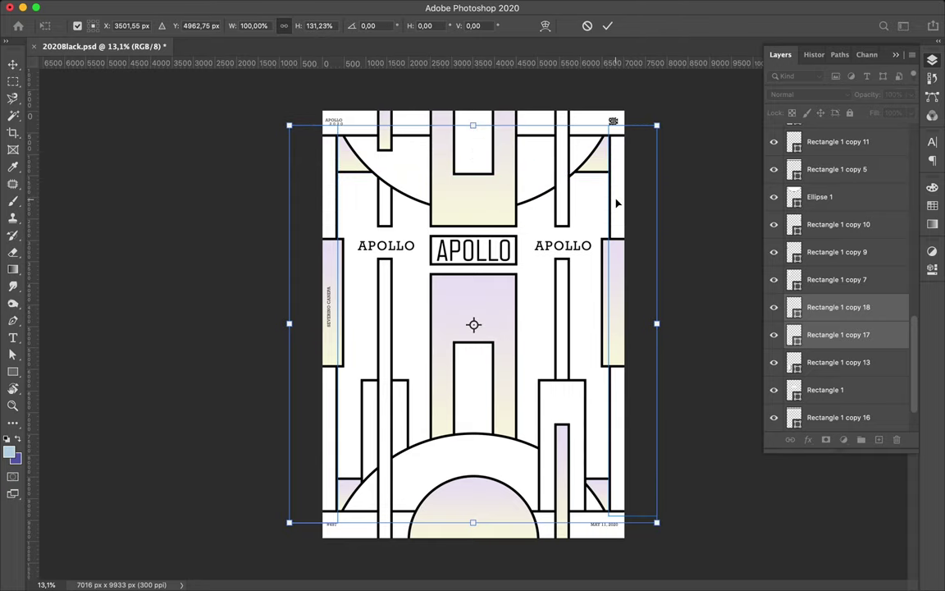
{"action": "key", "text": "Return"}
{"action": "key", "text": "ctrl+g"}
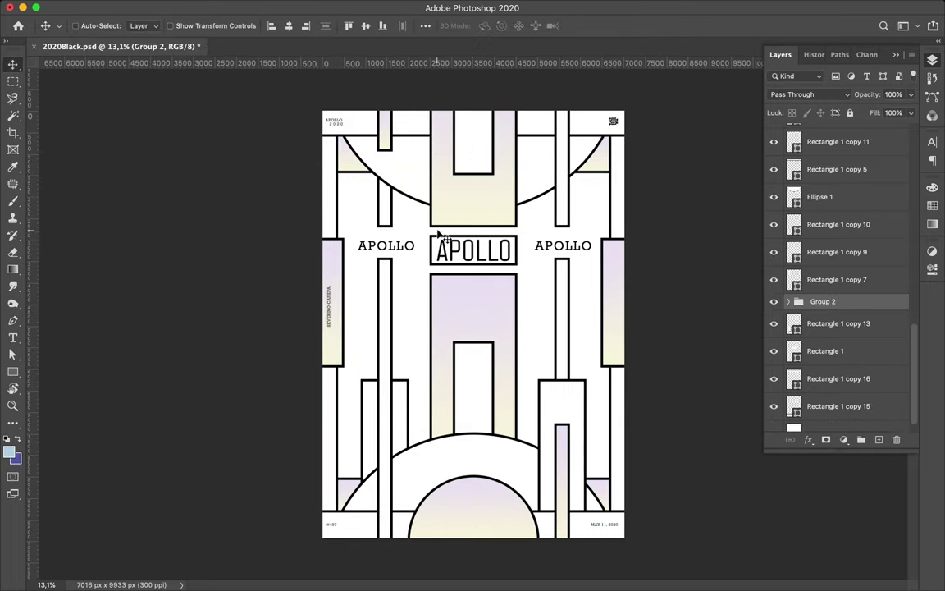
Duplicate the top gradient band into a wide band behind APOLLO, layered beneath the other shapes.
{"action": "left_click", "coordinate": [359, 182], "text": "ctrl"}
{"action": "left_click_drag", "start_coordinate": [358, 182], "coordinate": [354, 206]}
{"action": "key", "text": "ctrl+t"}
{"action": "left_click_drag", "start_coordinate": [481, 205], "coordinate": [482, 306]}
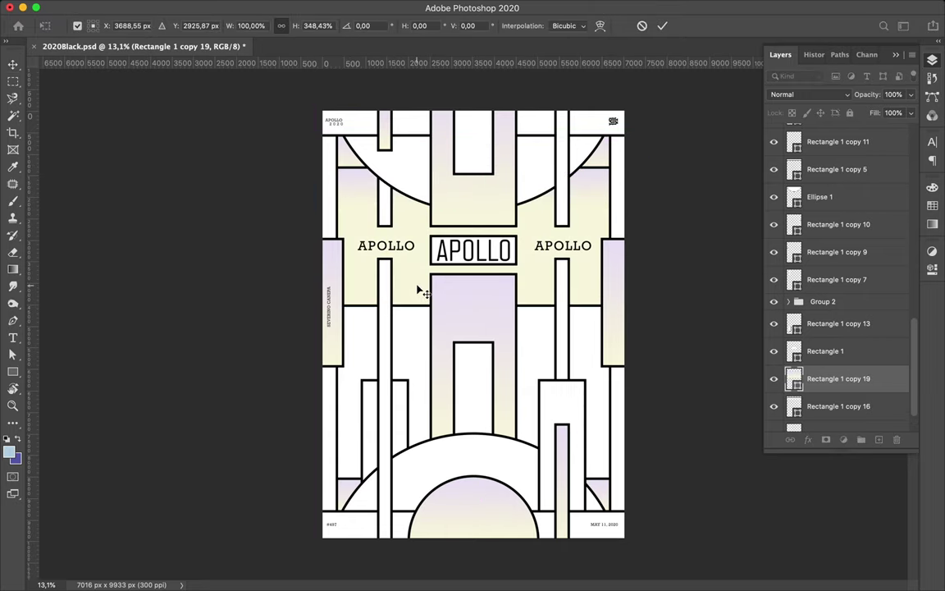
{"action": "key", "text": "Return"}
{"action": "left_click_drag", "start_coordinate": [836, 378], "coordinate": [836, 427]}
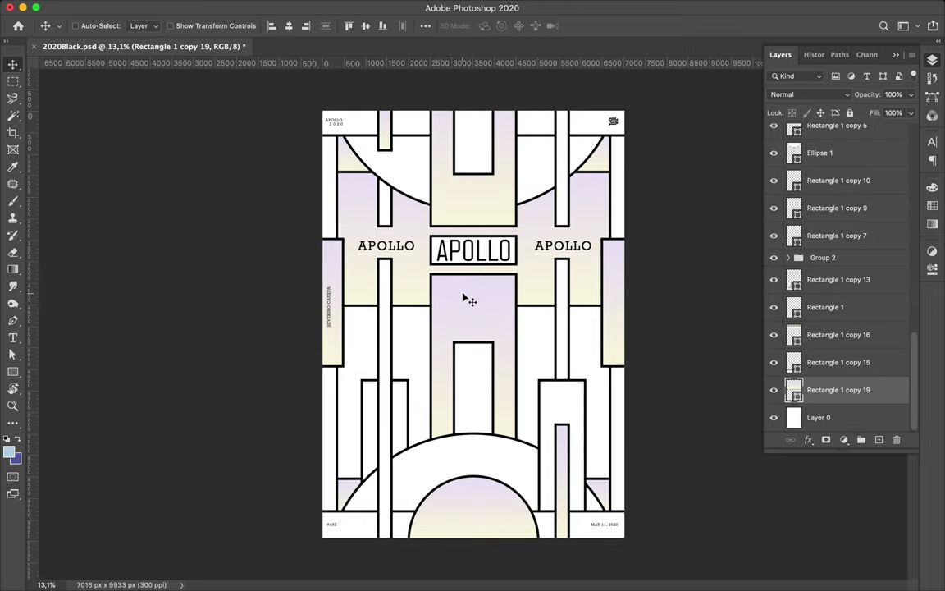
Give the lower-left side box the gradient fill and nudge the small half-circle lower.
{"action": "left_click", "coordinate": [447, 408], "text": "ctrl"}
{"action": "key", "text": "a"}
{"action": "left_click", "coordinate": [197, 26]}
{"action": "key", "text": "Escape"}
{"action": "key", "text": "v"}
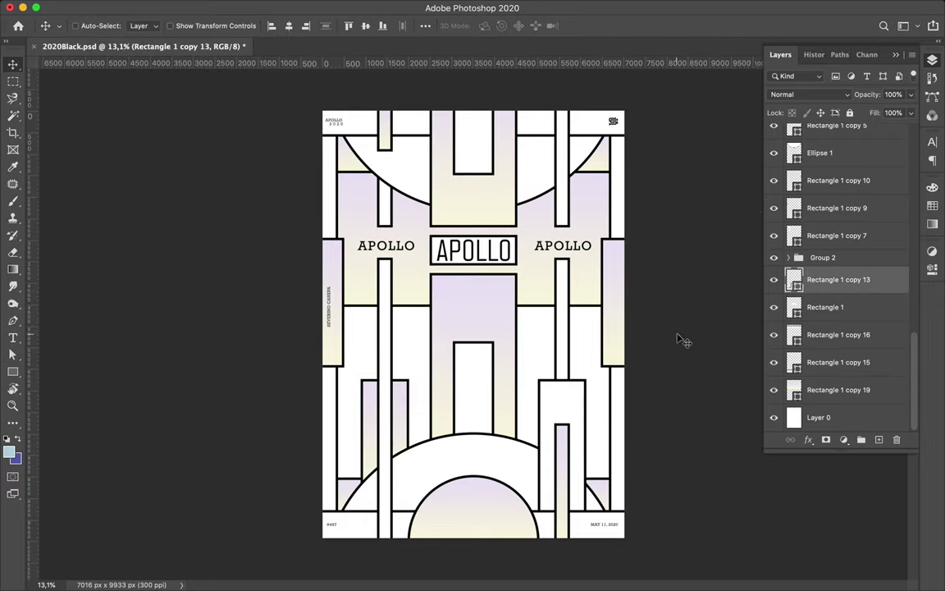
{"action": "left_click", "coordinate": [506, 496], "text": "ctrl"}
{"action": "left_click_drag", "start_coordinate": [506, 495], "coordinate": [510, 506]}
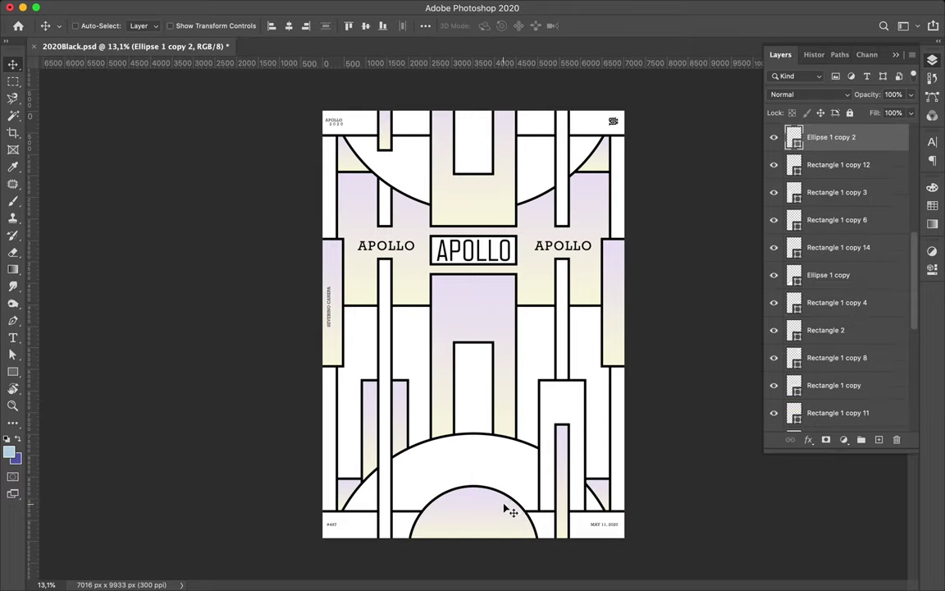